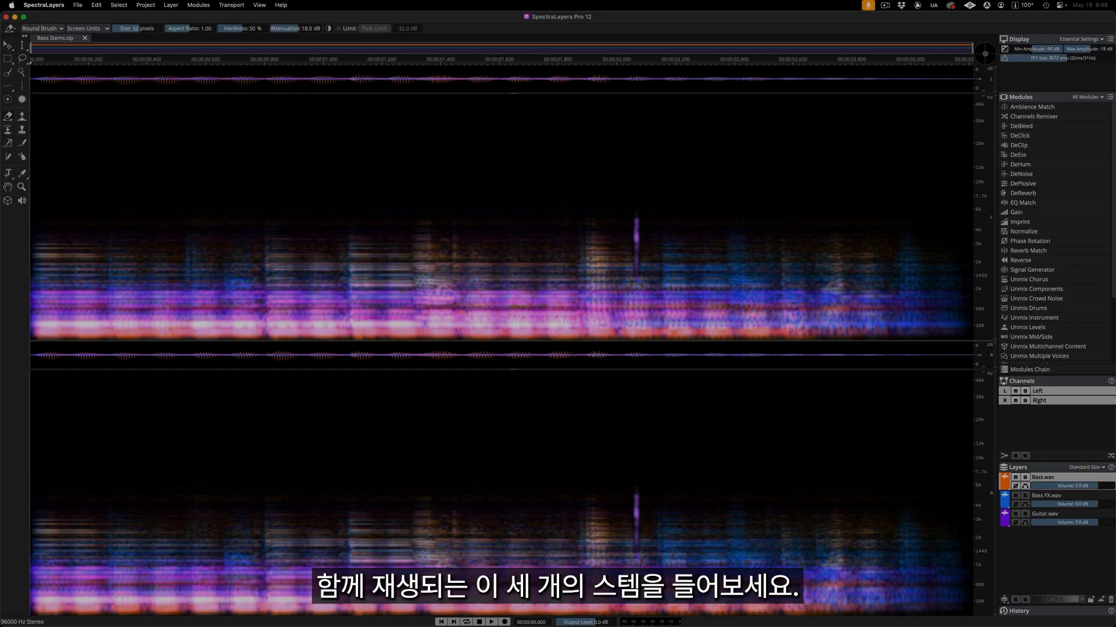
Play the three stems together, and solo and audition the Bass, Bass FX and Guitar layers one at a time.
key("space")
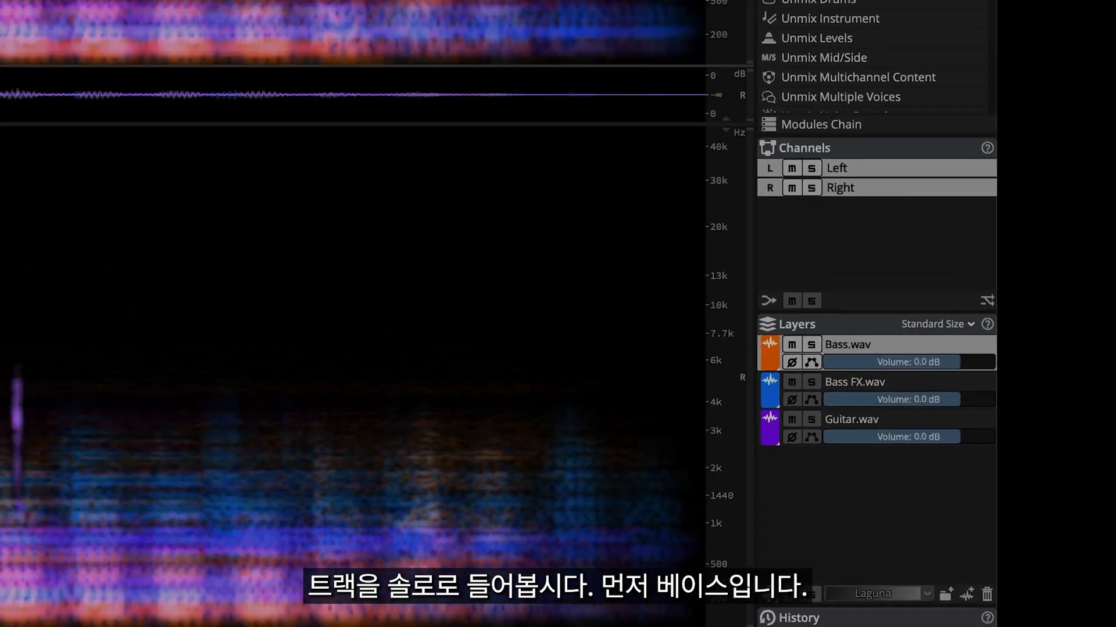
left_click(690, 269)
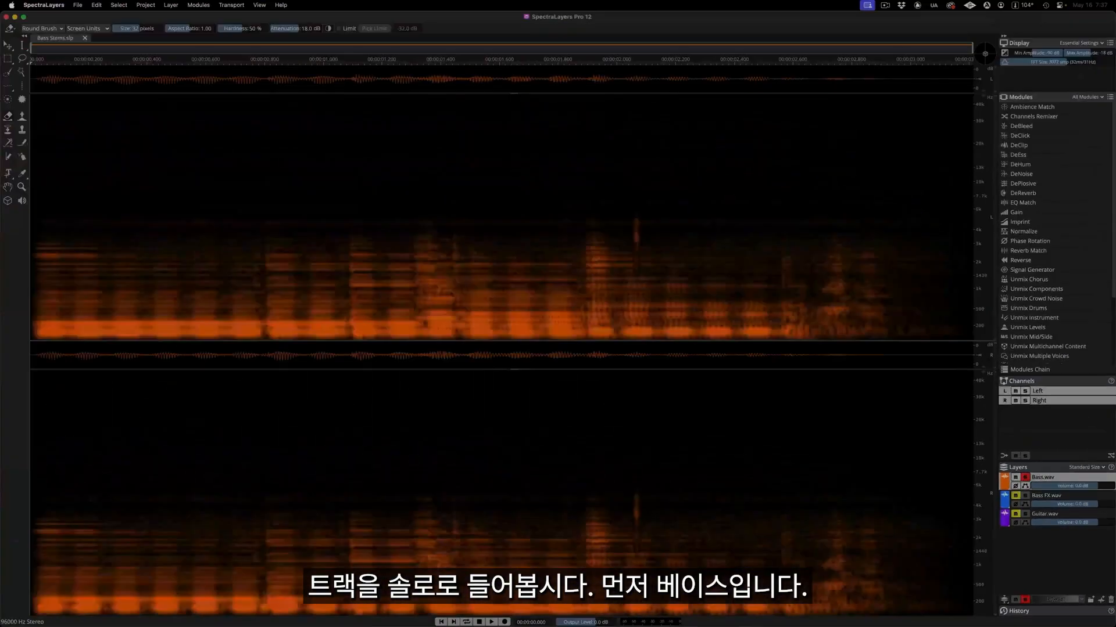
key("space")
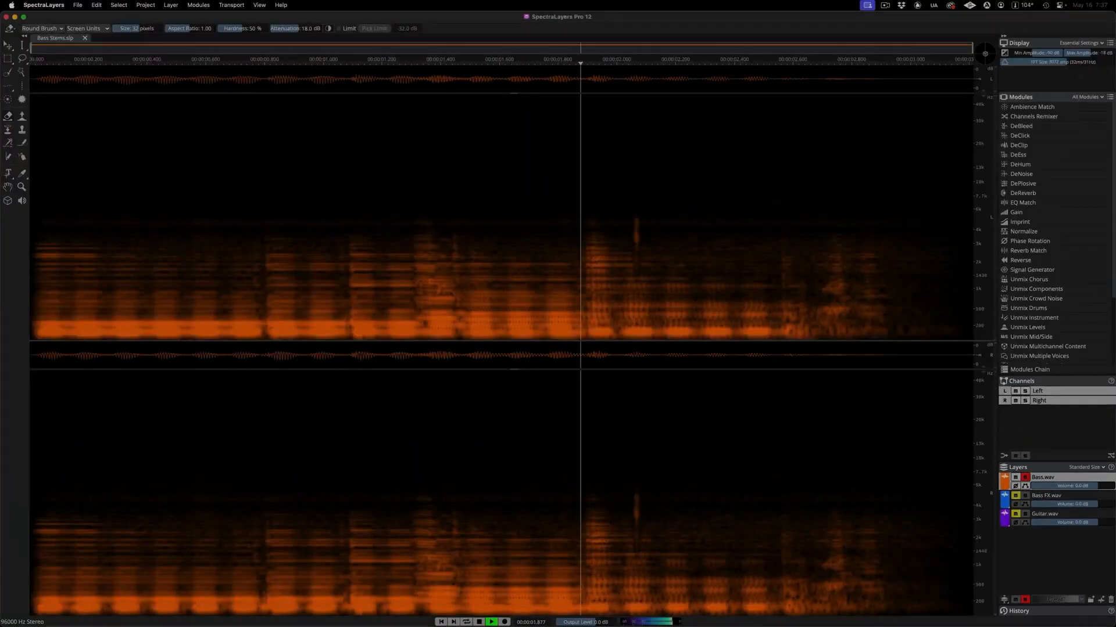
left_click(1025, 496)
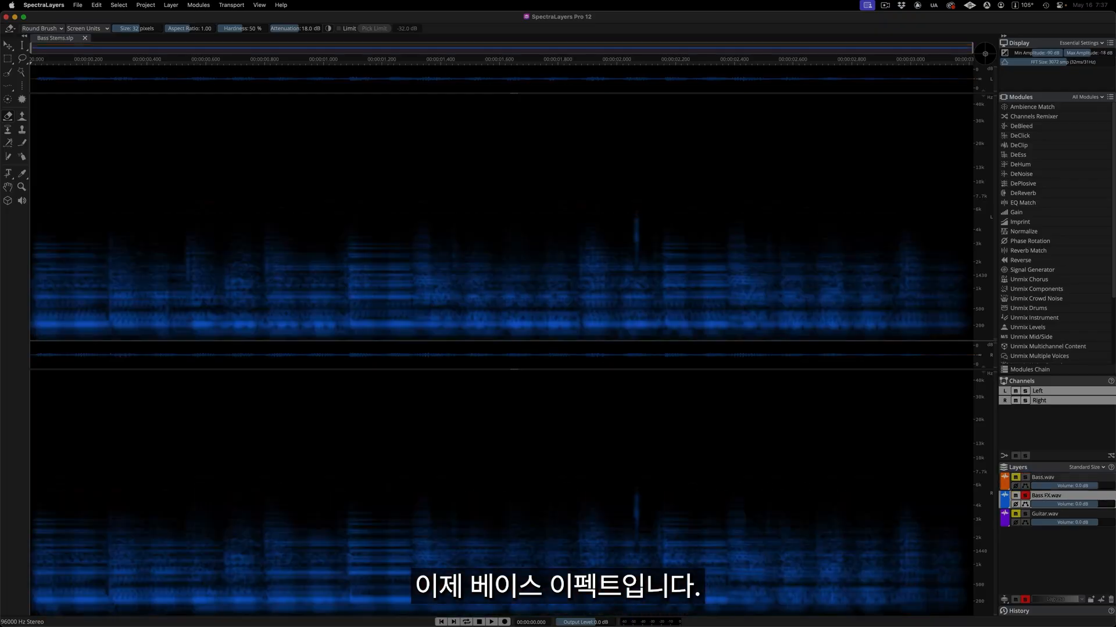
key("space")
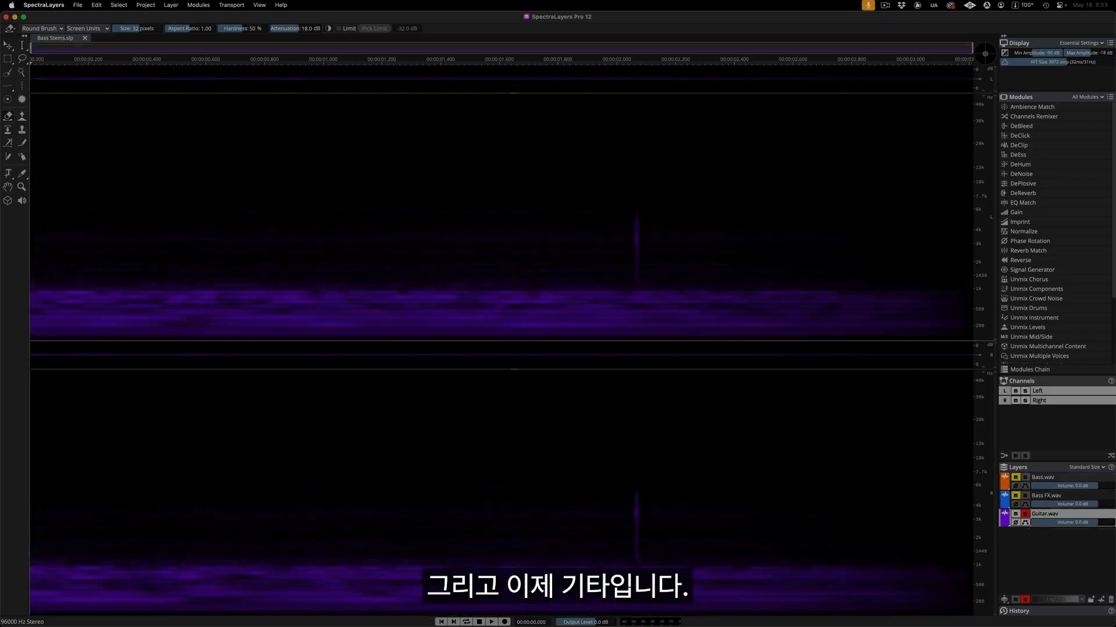
key("space")
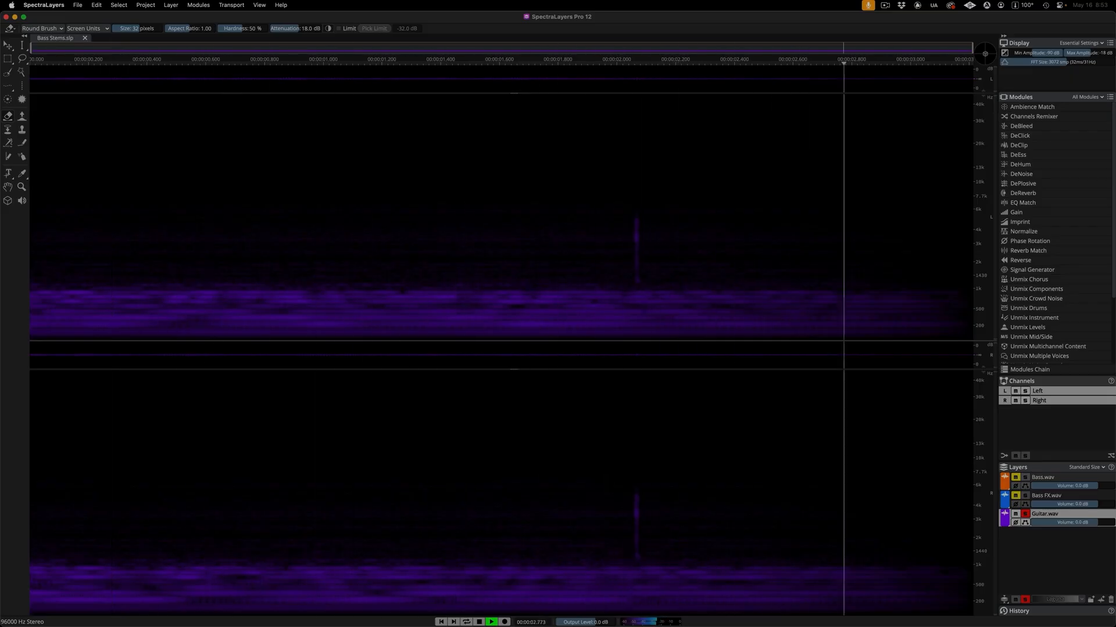
Select the Bass, Bass FX and Guitar layers together, erase the vertical glitch near 2.06 s with the Eraser, and play the result.
left_click(1106, 476)
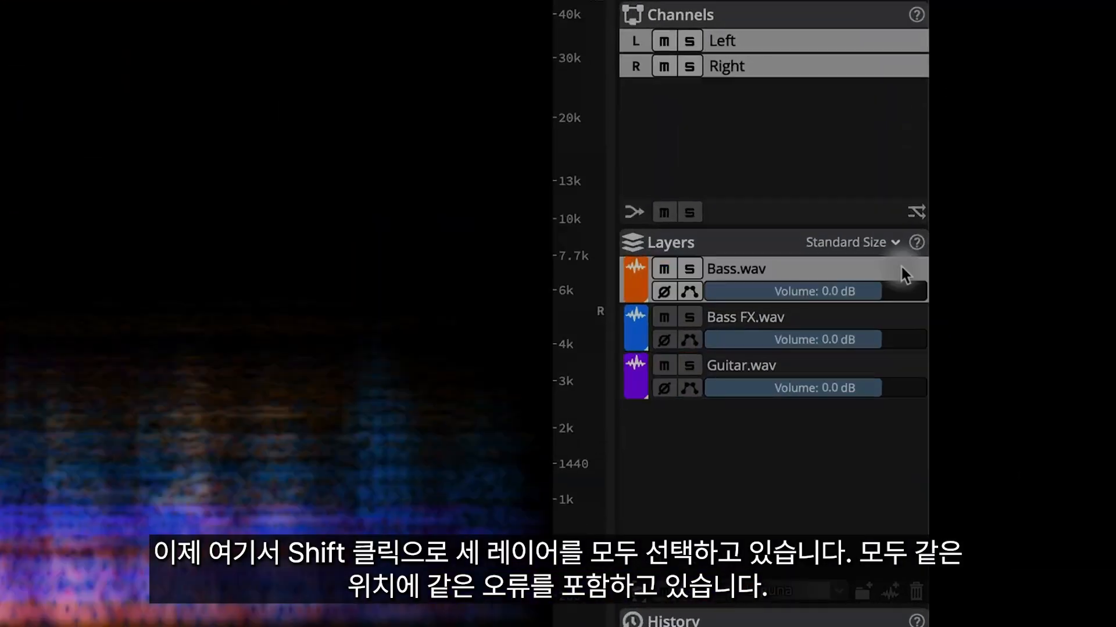
left_click(908, 316, "shift")
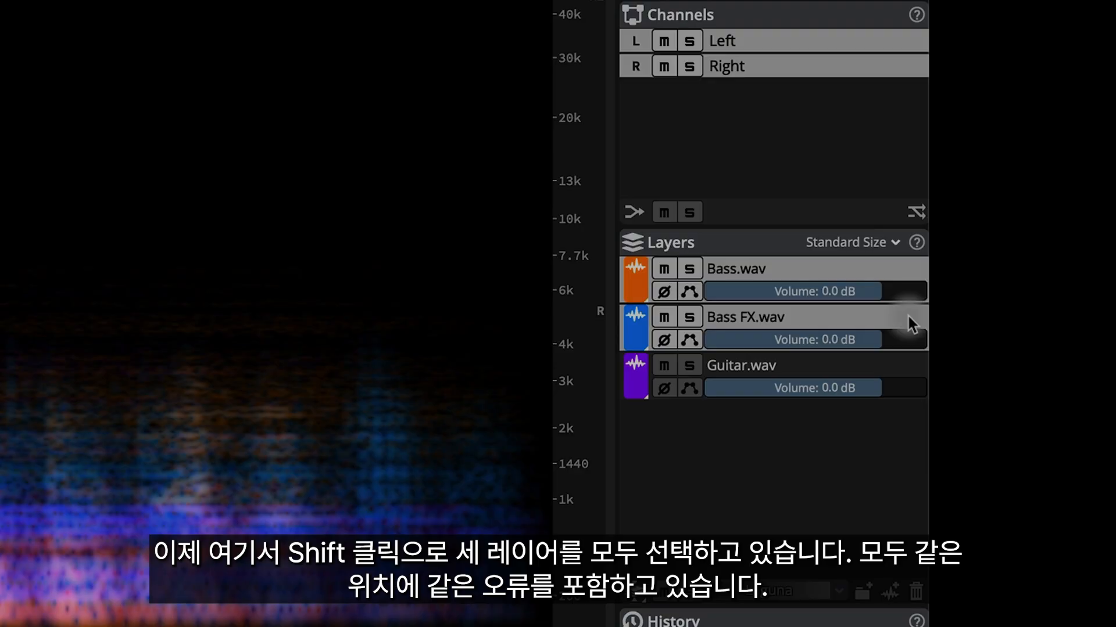
left_click(906, 364, "shift")
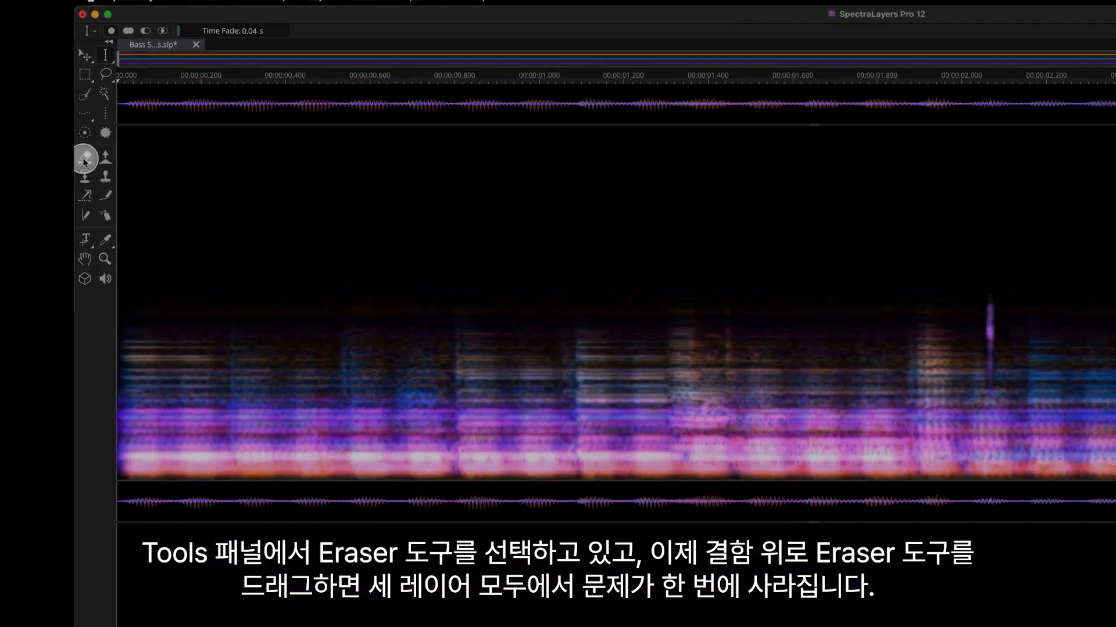
left_click(85, 161)
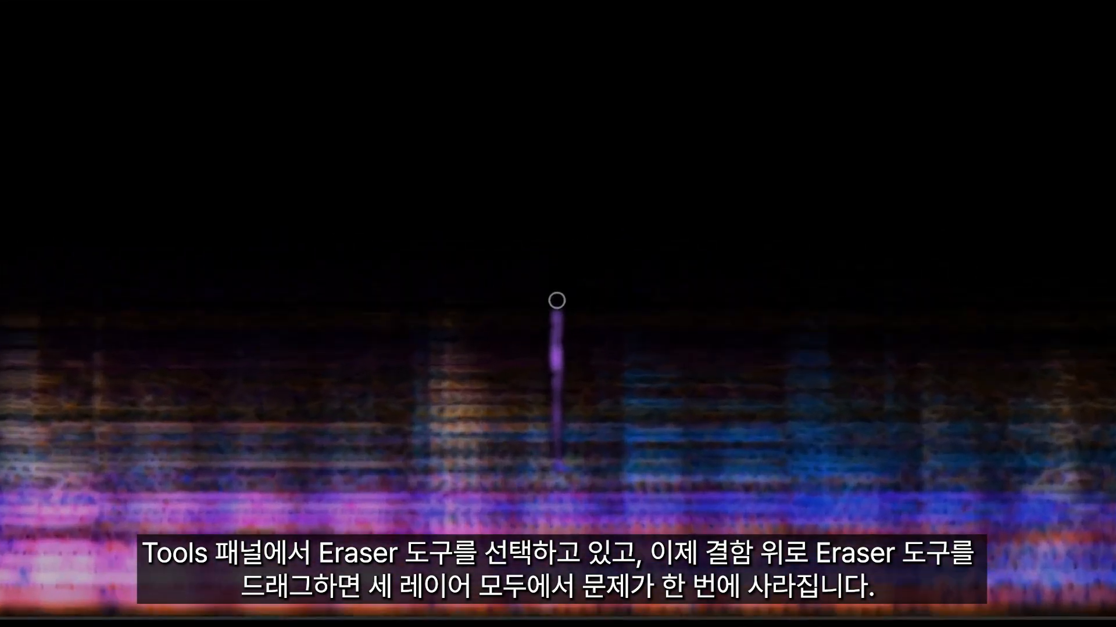
mouse_move(557, 300)
left_mouse_down()
mouse_move(556, 462)
mouse_move(556, 338)
left_mouse_up()
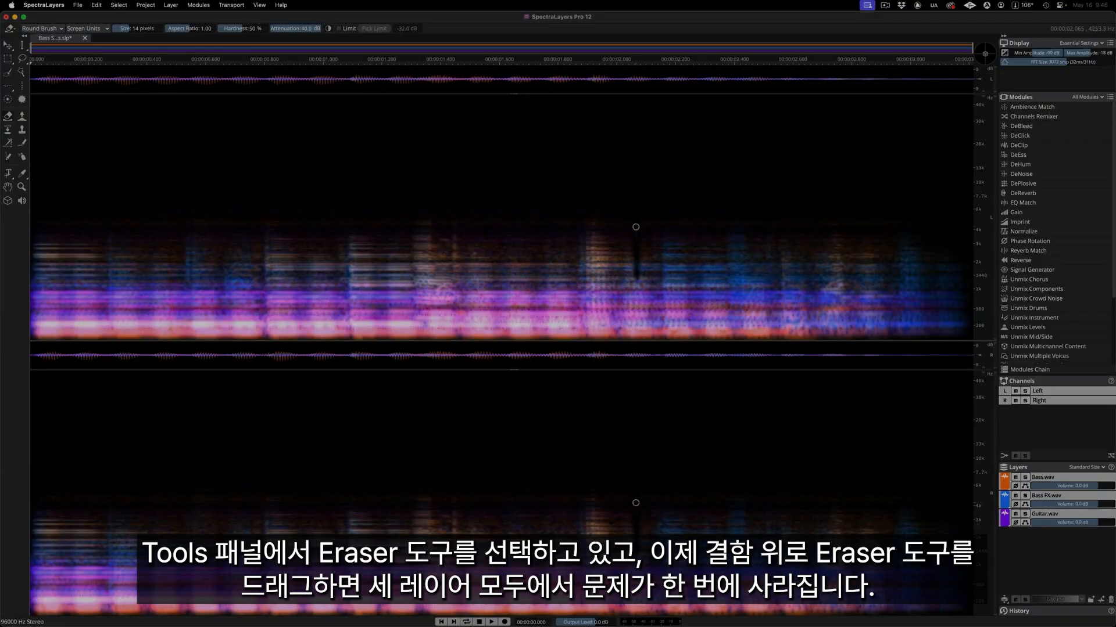
key("space")
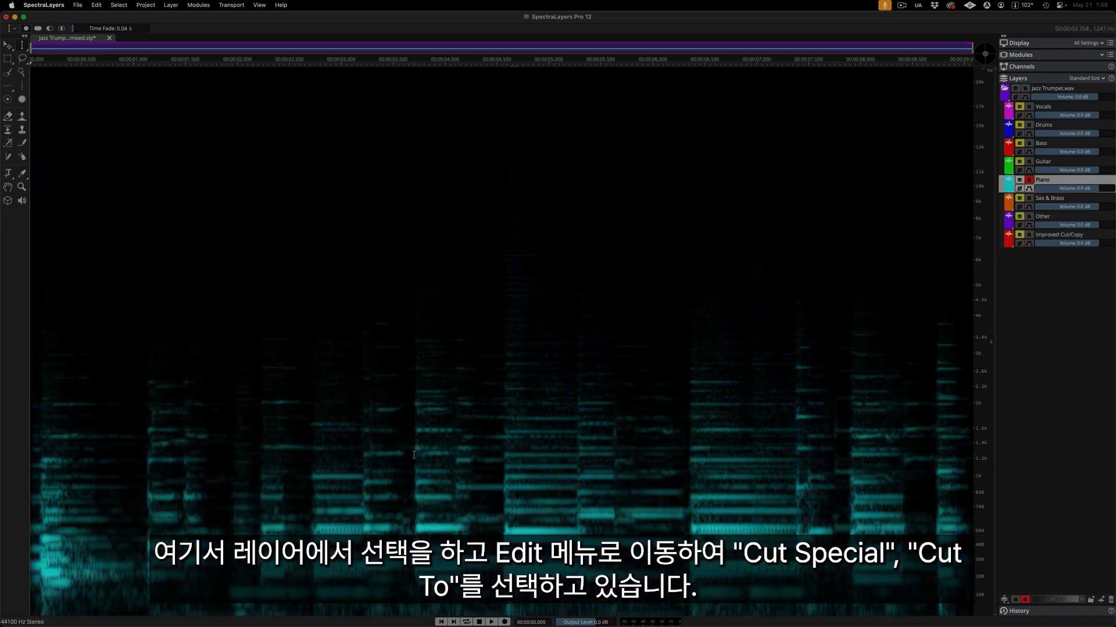
Cut the Piano layer's range from about 3.70 to 4.56 s to the Improved Cut/Copy layer and solo that layer.
left_click_drag(415, 459, 504, 460)
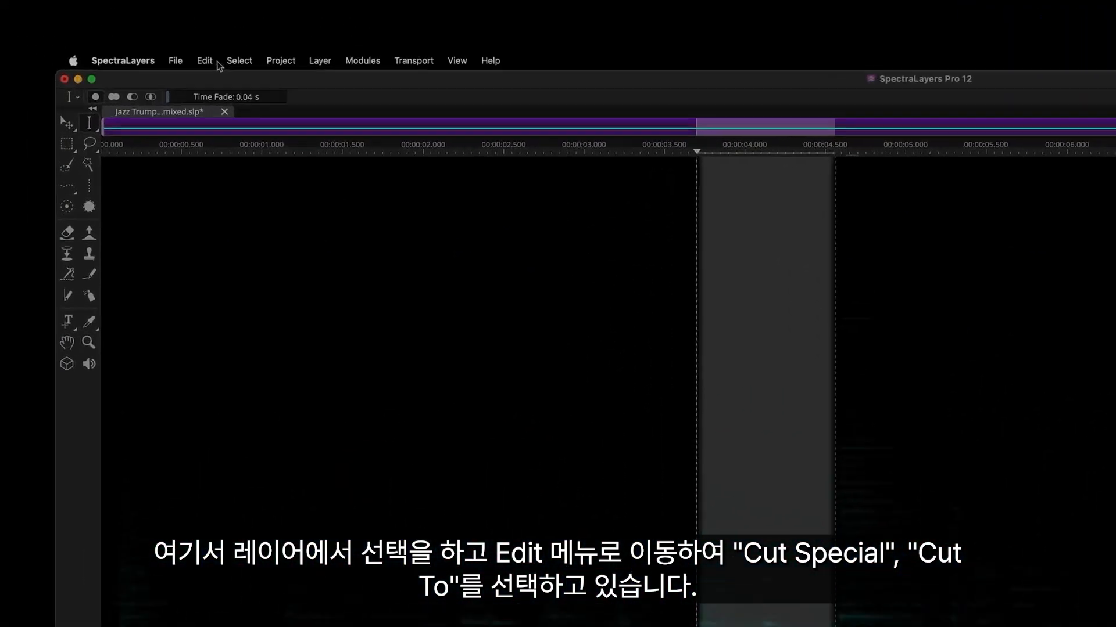
left_click(218, 65)
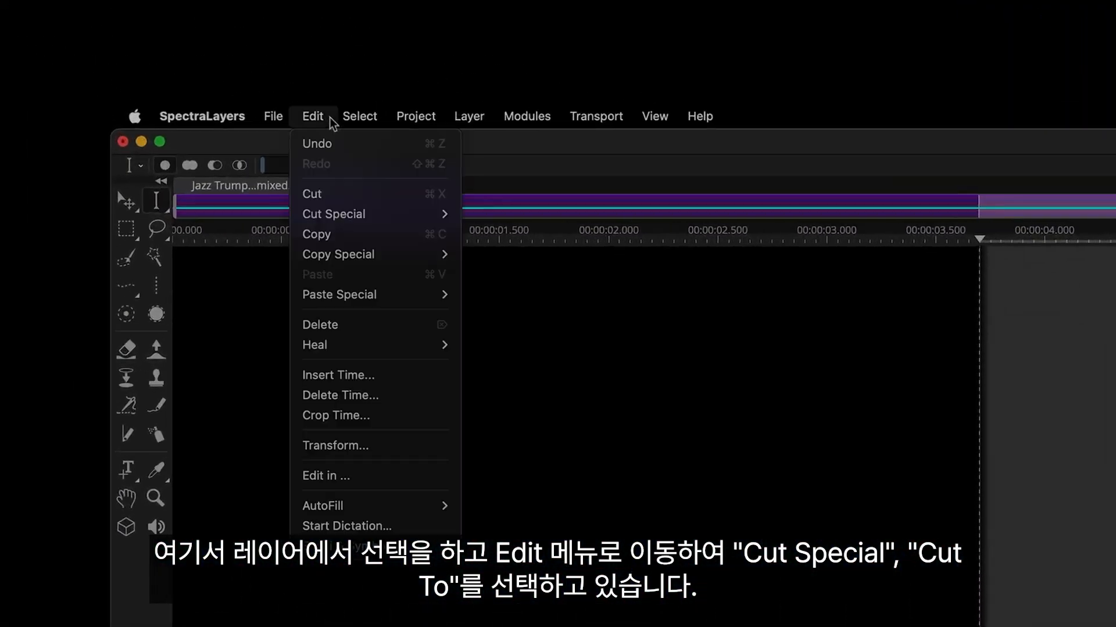
mouse_move(395, 221)
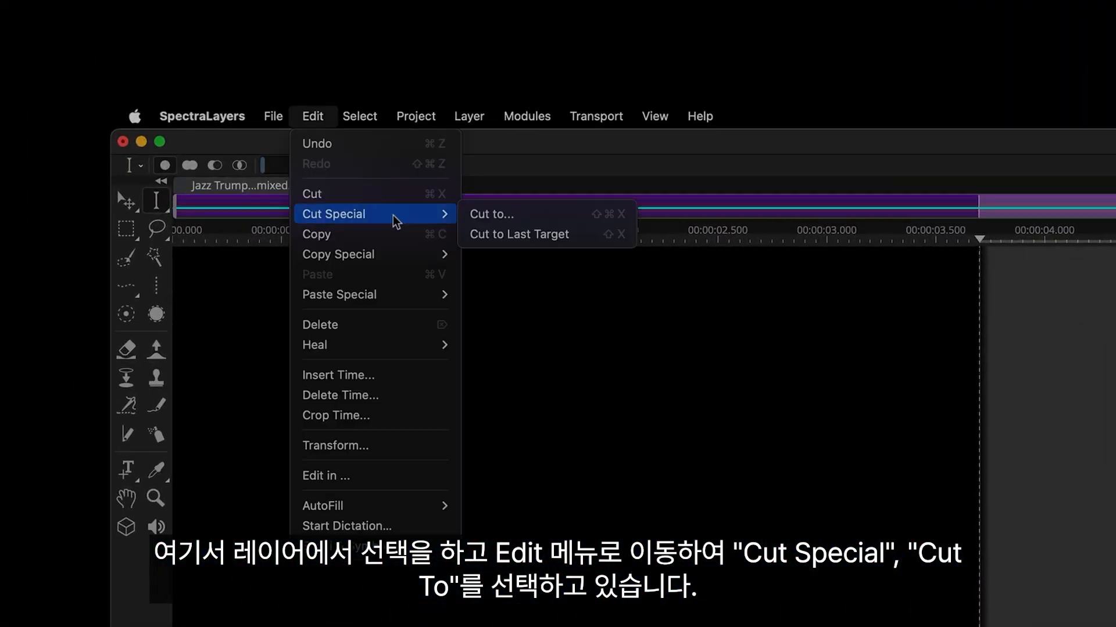
left_click(575, 219)
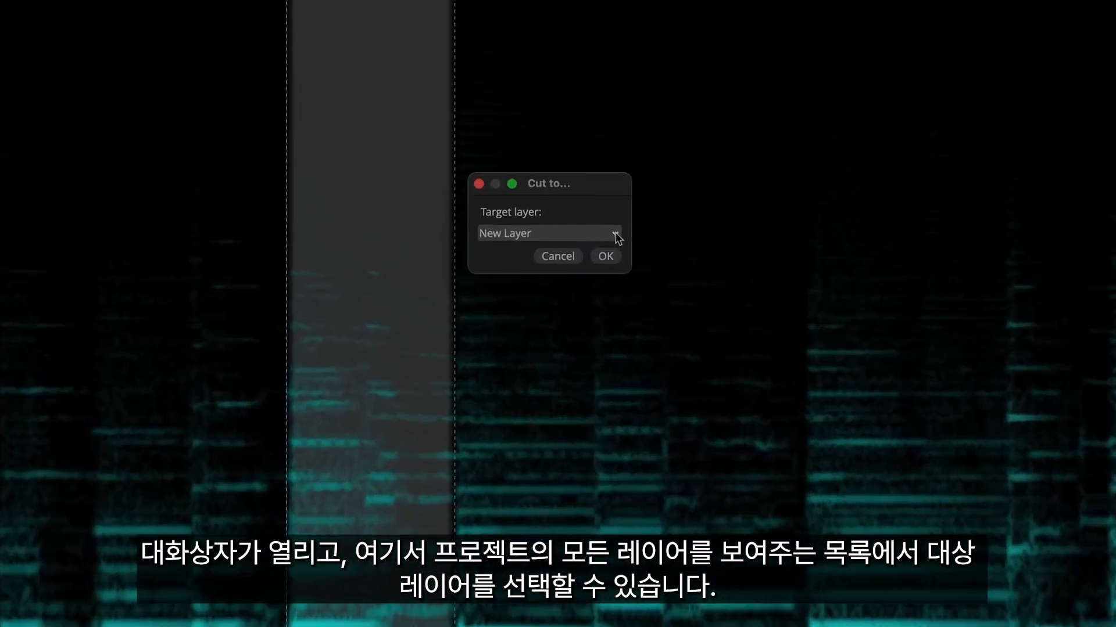
left_click(583, 316)
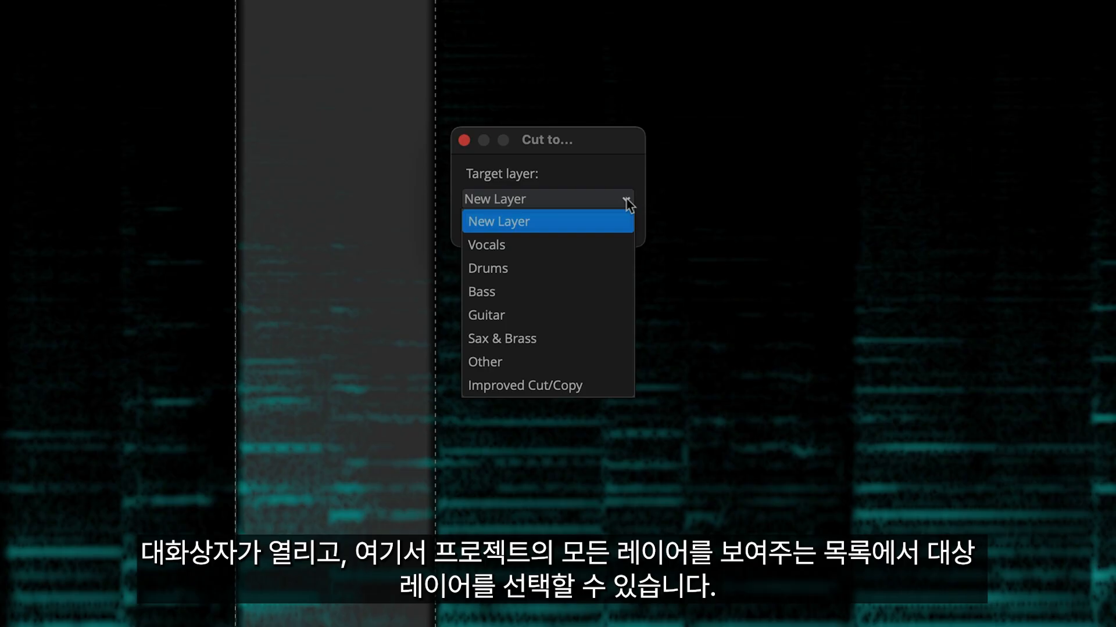
left_click(594, 385)
left_click(612, 227)
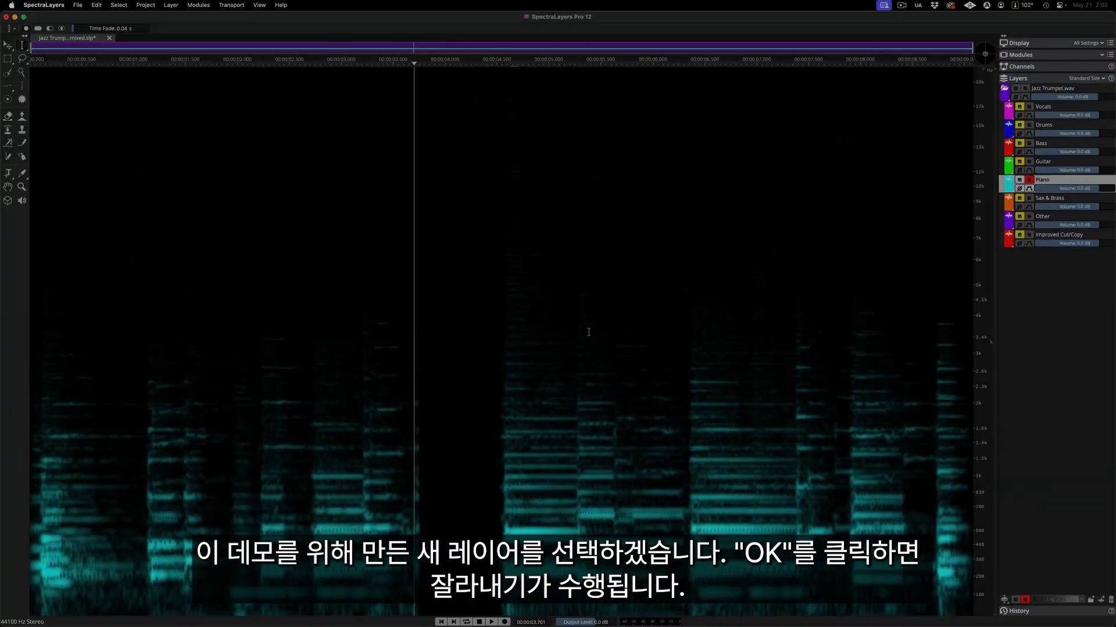
left_click(1031, 234)
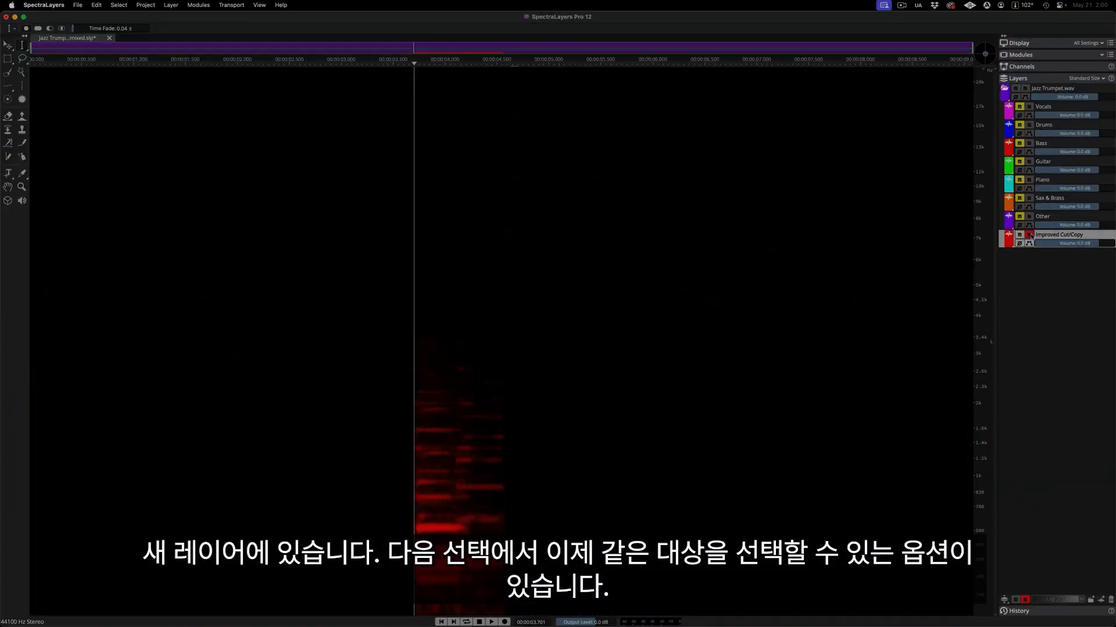
Cut the Piano layer's range from about 6.35 to 7.4 s to the last target and solo the Improved Cut/Copy layer.
left_click(1029, 180)
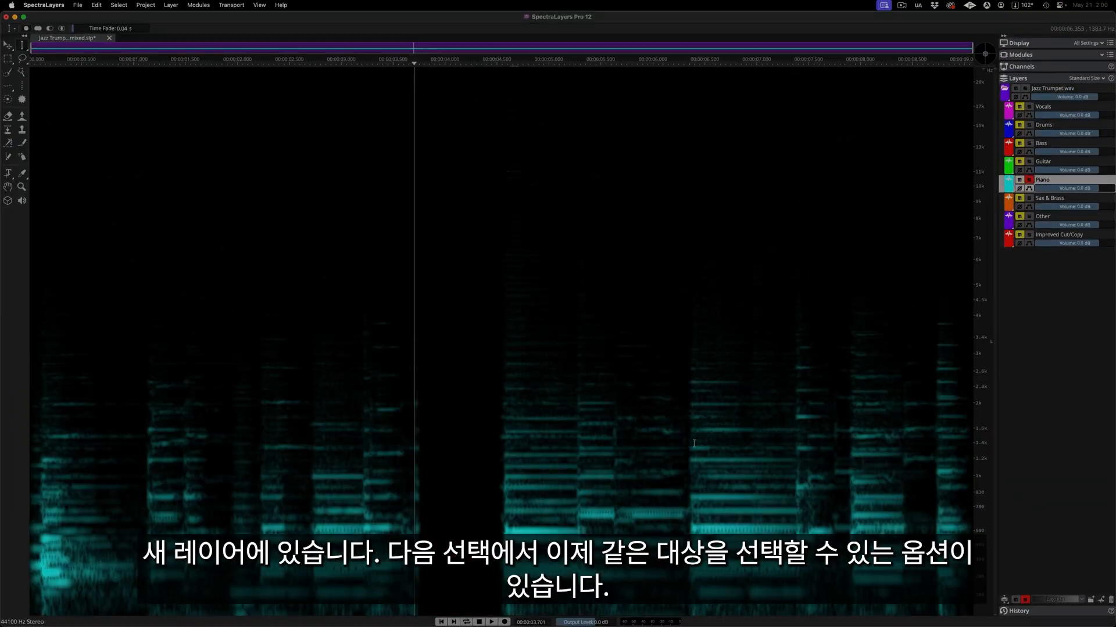
left_click_drag(690, 443, 795, 442)
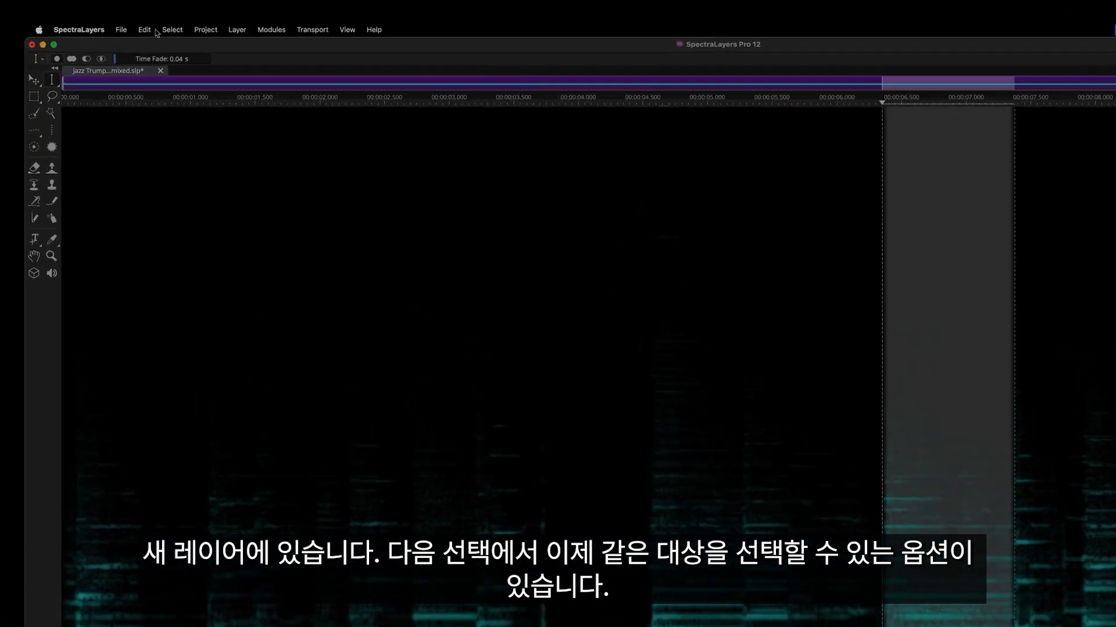
left_click(157, 32)
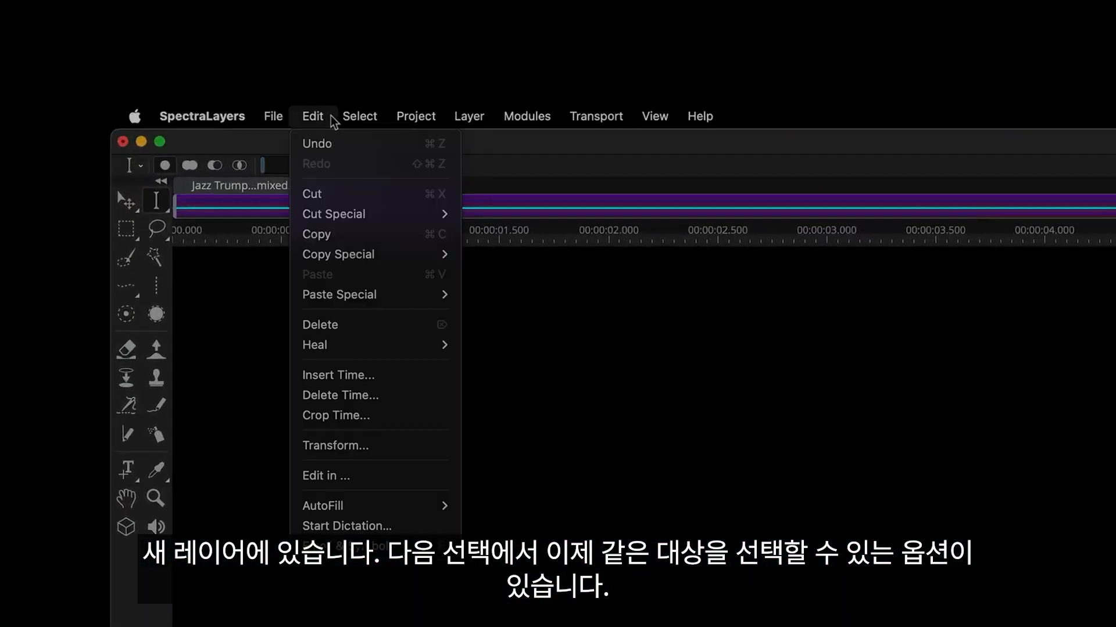
mouse_move(386, 216)
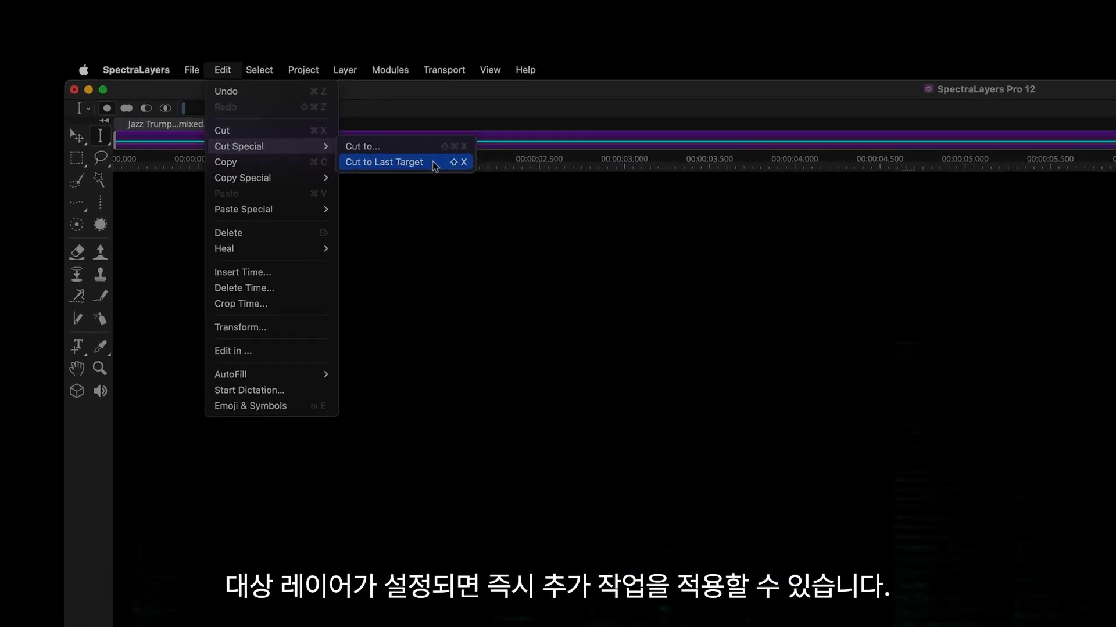
left_click(582, 237)
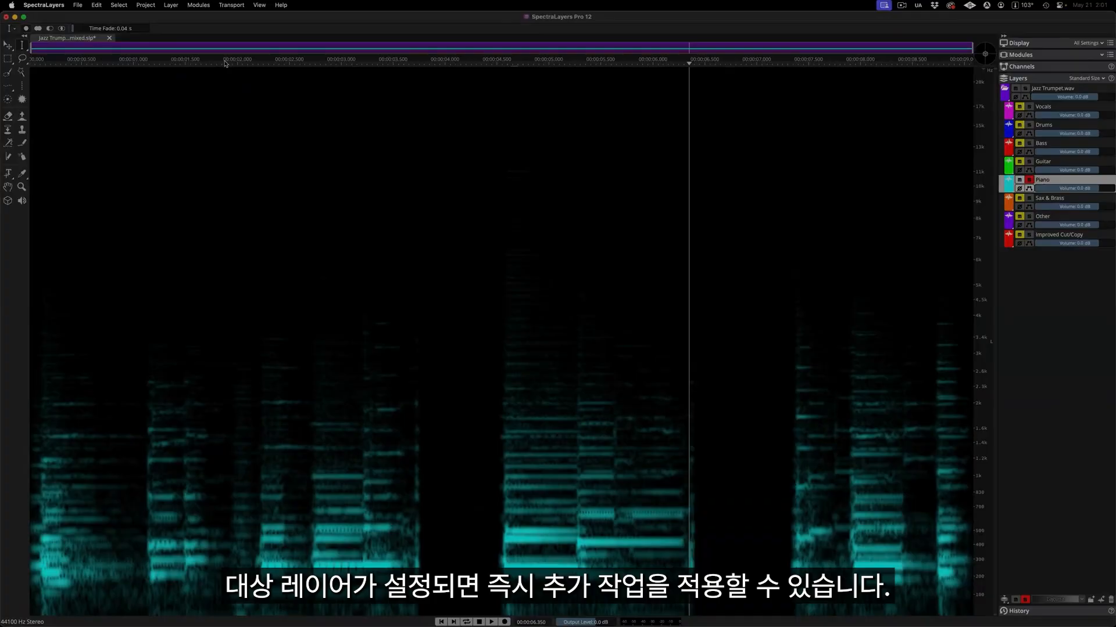
left_click(1029, 234)
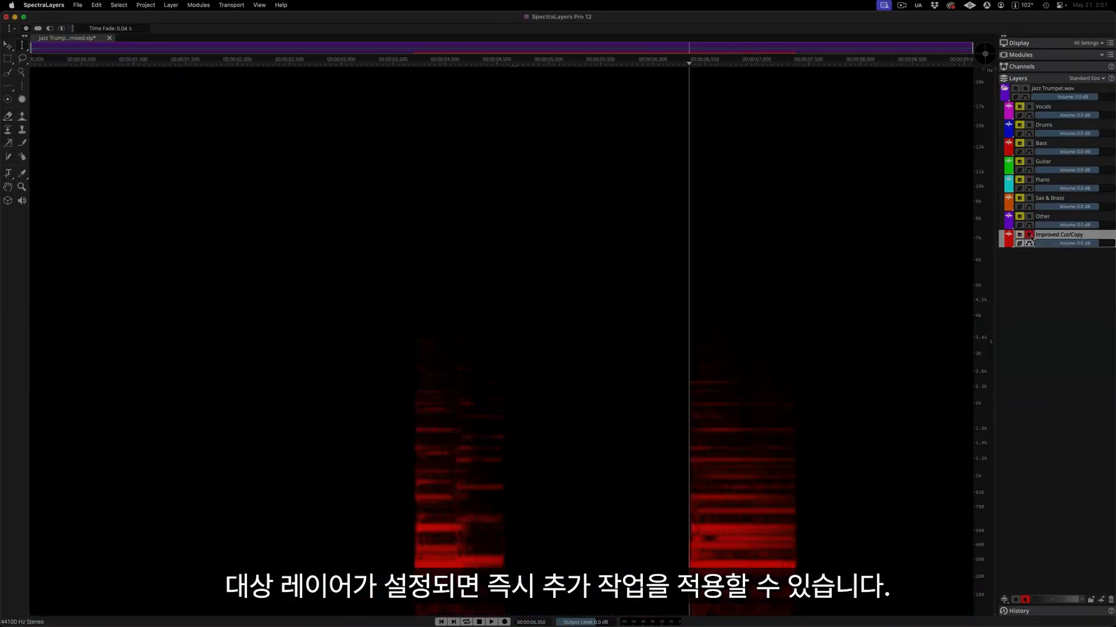
left_click(1029, 236)
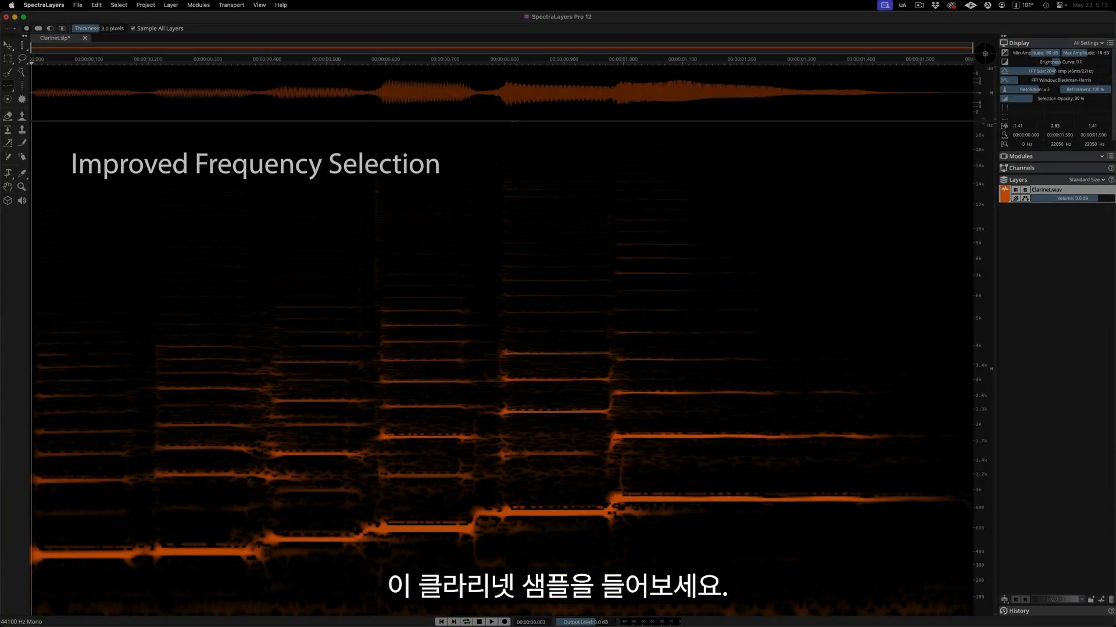
Play the clarinet sample and trace a frequency selection along one of its harmonics in SpectraLayers 11.
key("space")
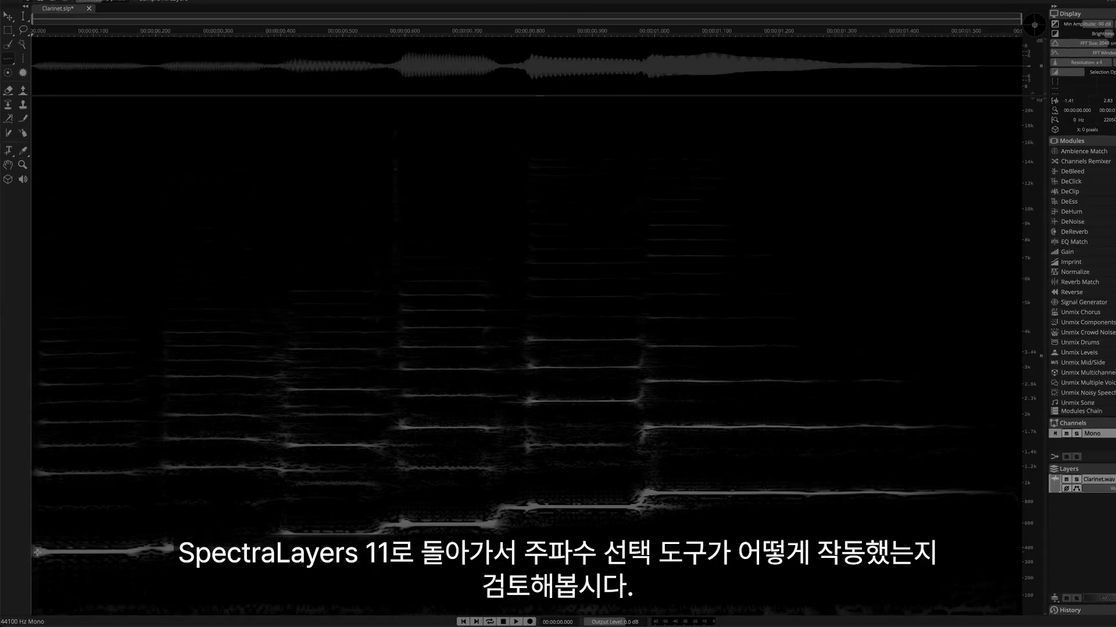
left_click_drag(79, 477, 576, 478)
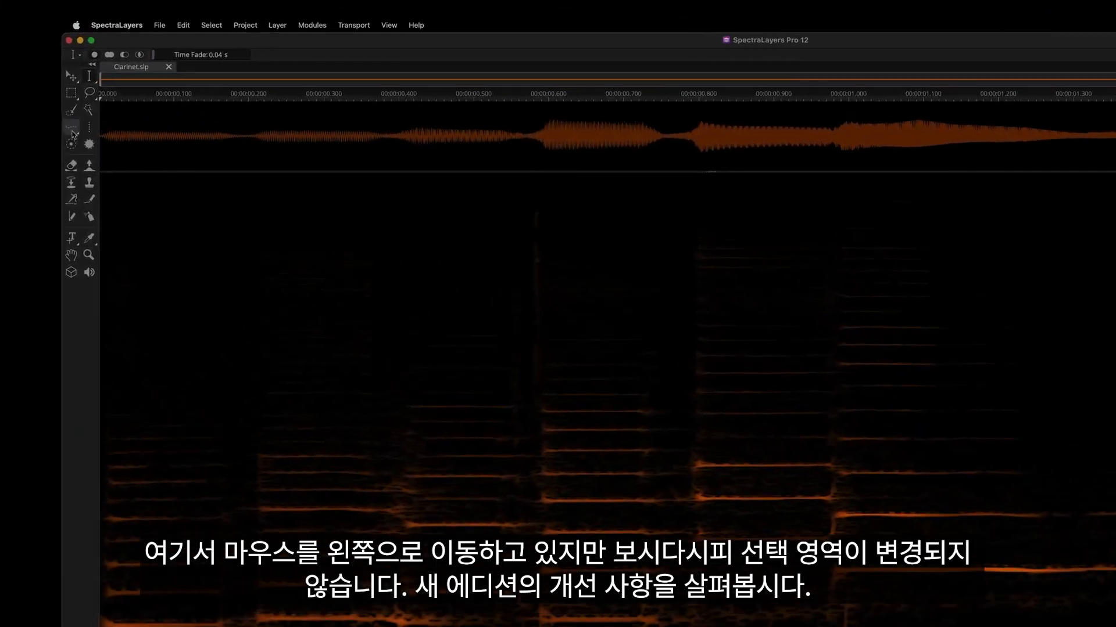
Trace the clarinet's lowest frequency line with Frequency Selection, backing up to trim the stray part before continuing along the higher notes.
left_click(8, 89)
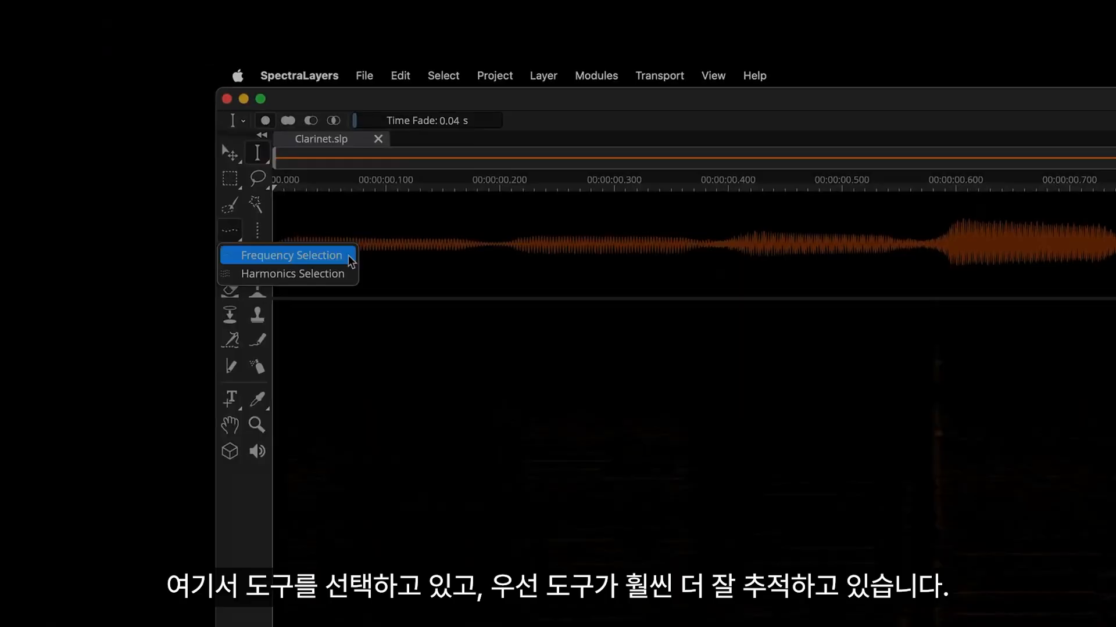
left_click(319, 240)
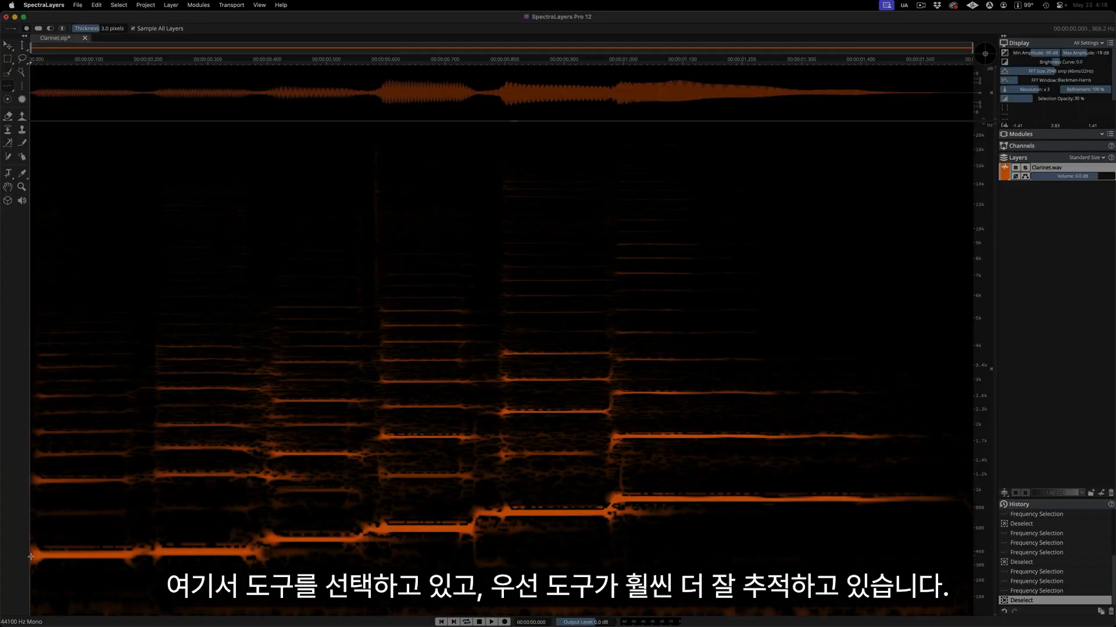
left_click_drag(33, 556, 311, 547)
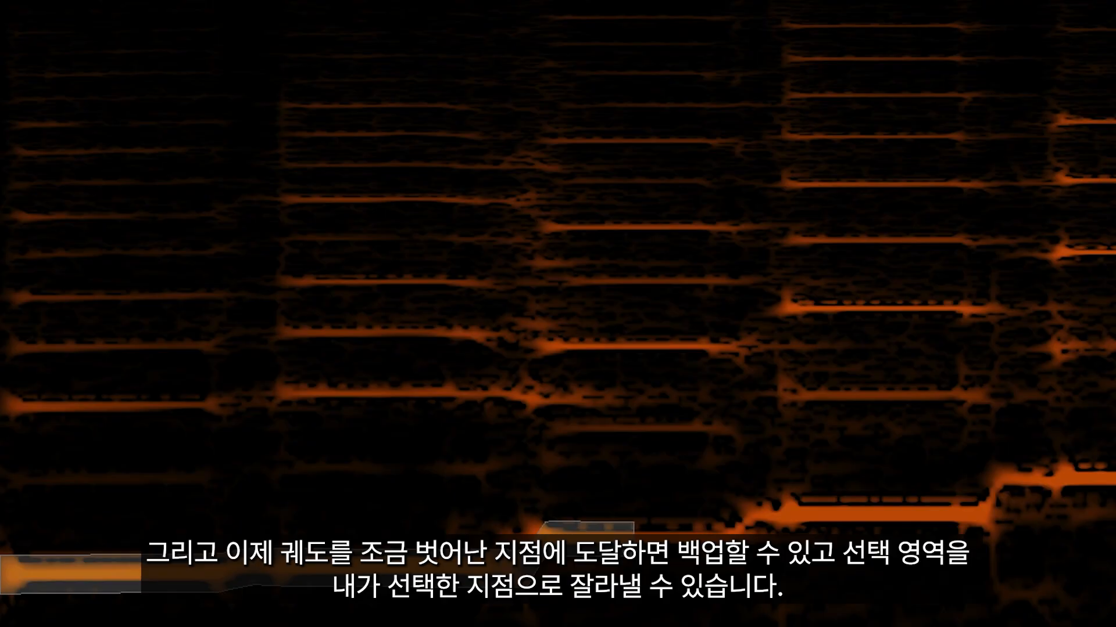
left_click_drag(633, 526, 520, 527)
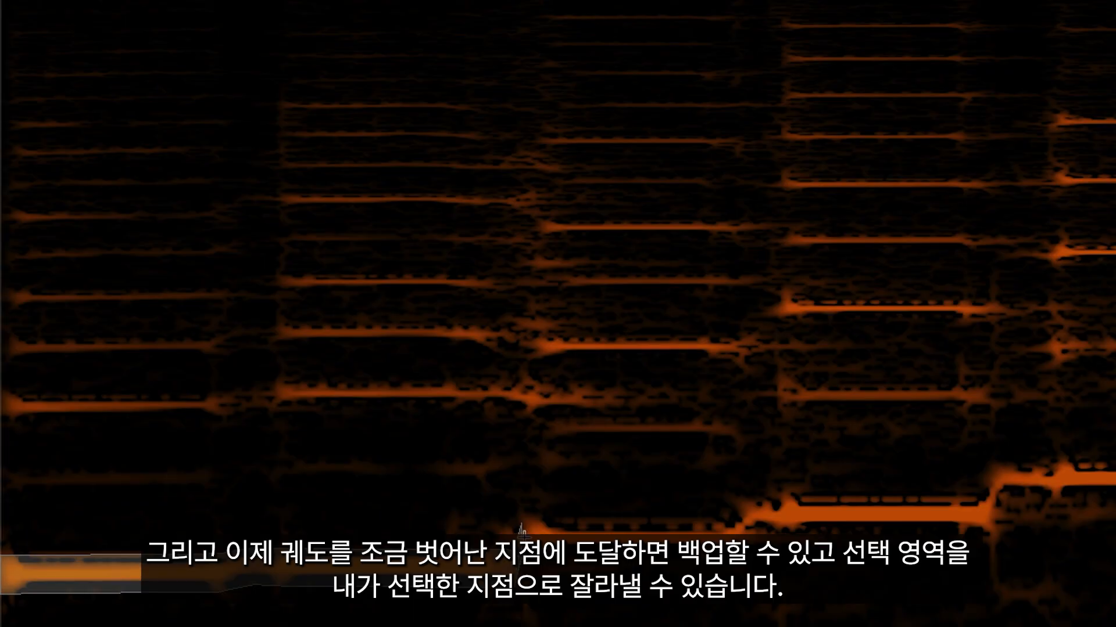
mouse_move(520, 528)
left_mouse_down()
mouse_move(768, 508)
mouse_move(946, 520)
mouse_move(1070, 483)
left_mouse_up()
mouse_move(491, 482)
left_mouse_down()
mouse_move(398, 486)
mouse_move(386, 473)
mouse_move(723, 461)
mouse_move(744, 448)
mouse_move(707, 463)
mouse_move(802, 444)
mouse_move(1056, 447)
left_mouse_up()
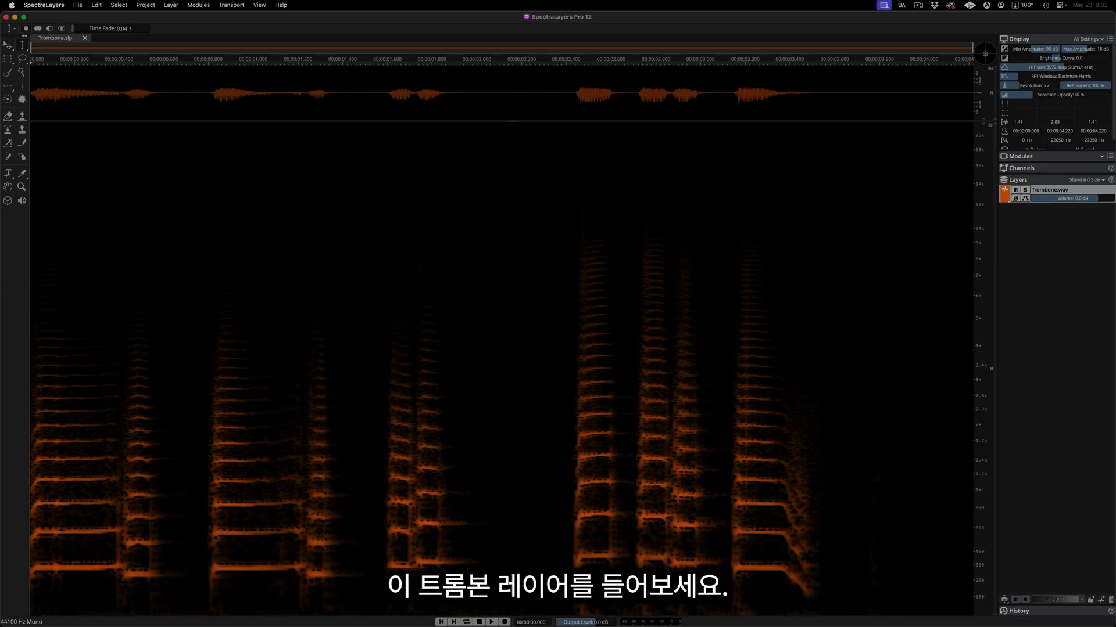
Play the trombone layer and make harmonics selections in SpectraLayers 11 from the second and third harmonics of the long note after 0.8 s.
key("space")
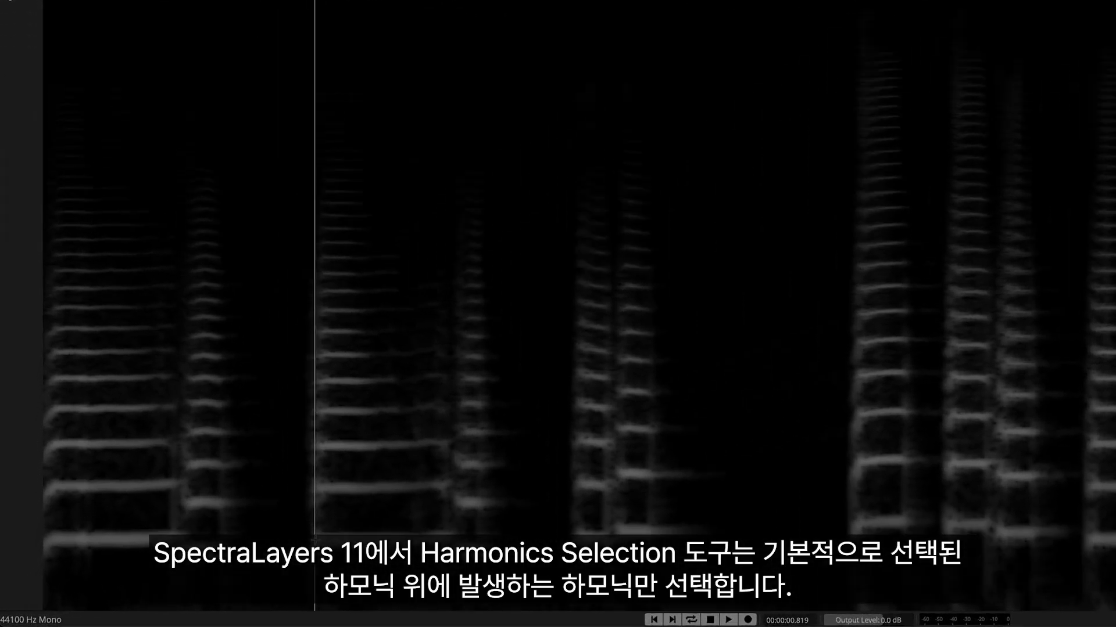
left_click_drag(314, 541, 453, 536)
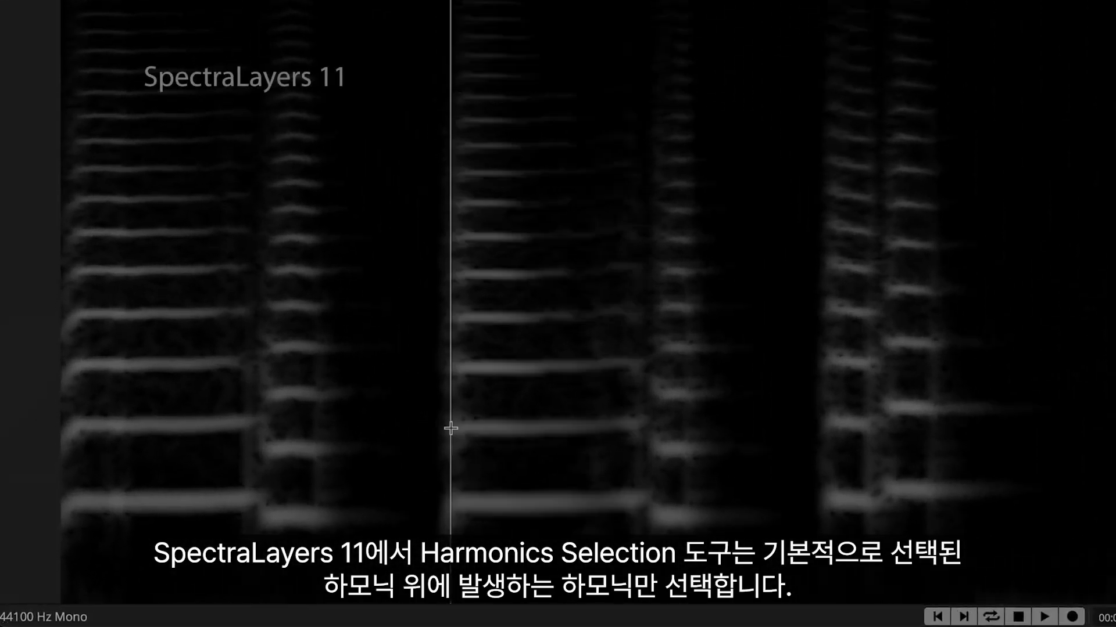
left_click_drag(451, 428, 638, 423)
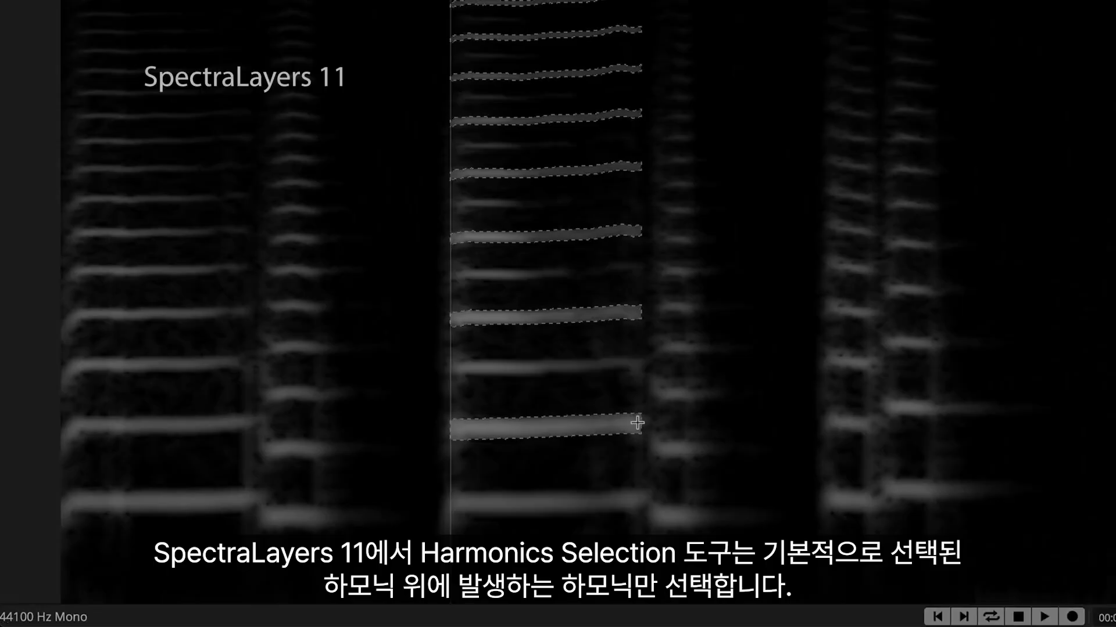
left_click_drag(451, 368, 643, 366)
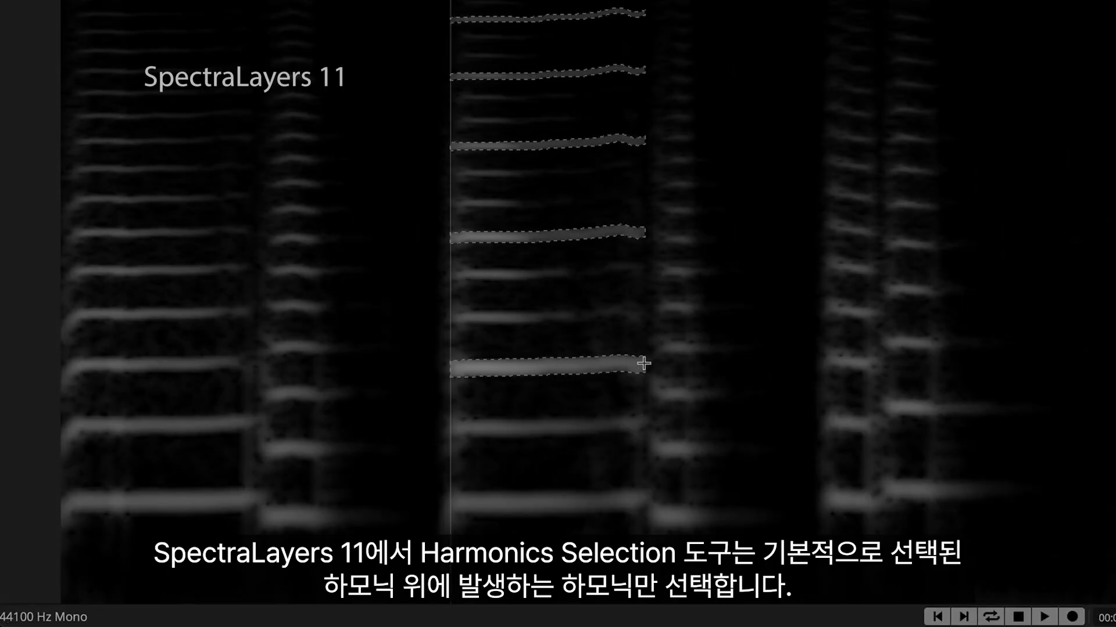
Make a harmonics selection in SpectraLayers 11 from the fourth harmonic of the long note after 0.8 s.
left_click(451, 316)
left_click_drag(451, 317, 635, 313)
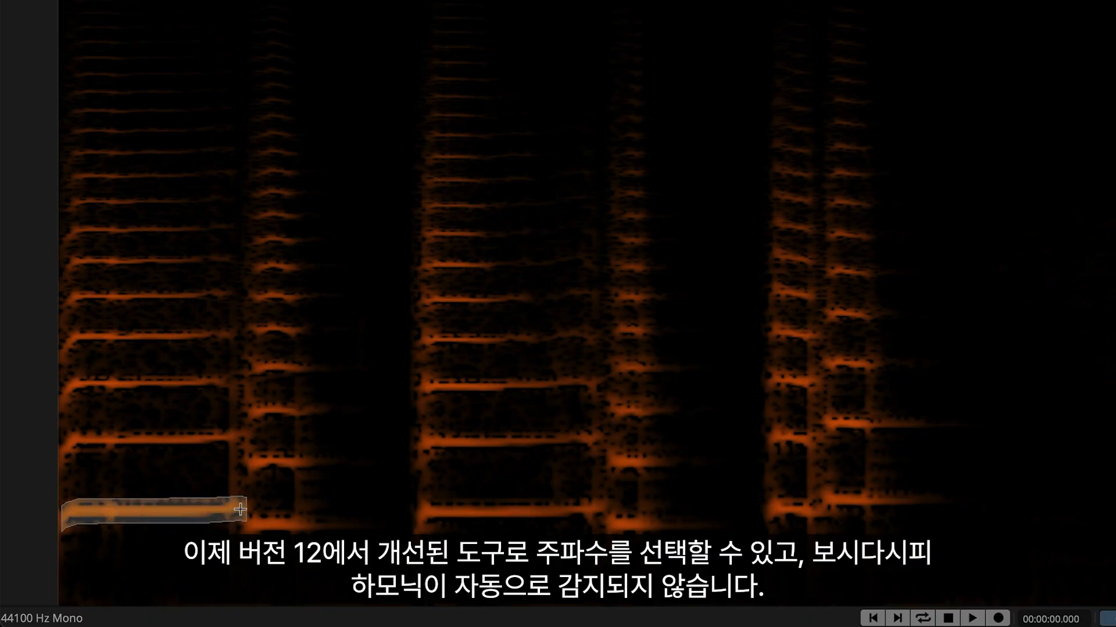
In SpectraLayers Pro 12, select the harmonic series of every trombone note with Harmonics Selection, using up to 10 harmonics.
left_click_drag(240, 510, 239, 447)
left_click_drag(306, 463, 306, 521)
mouse_move(425, 386)
left_mouse_down()
mouse_move(602, 382)
mouse_move(602, 326)
left_mouse_up()
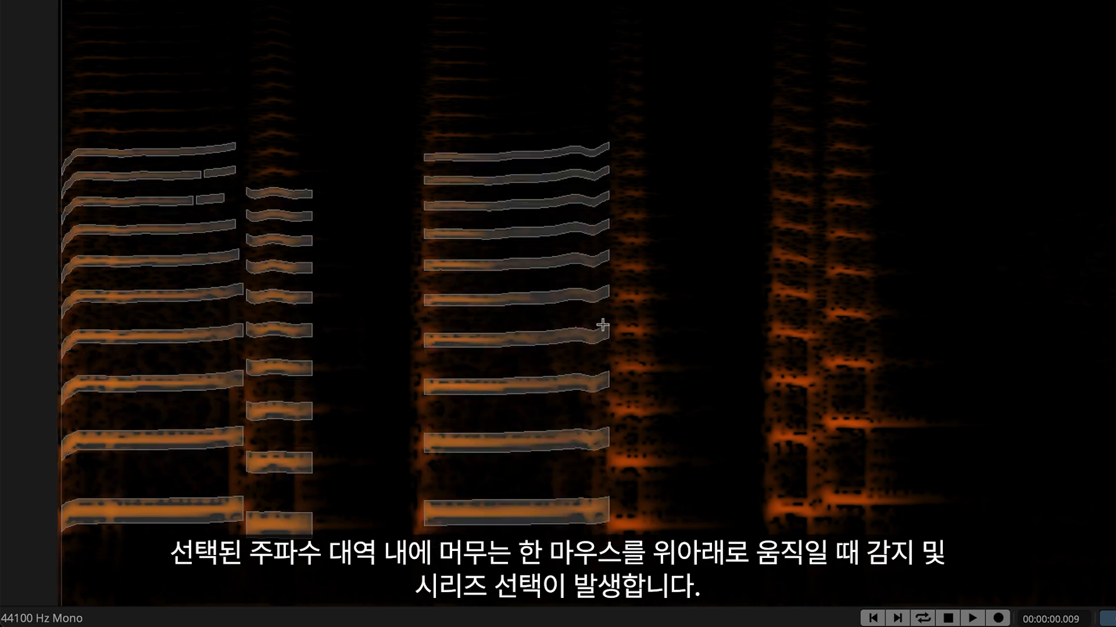
left_click_drag(667, 522, 669, 472)
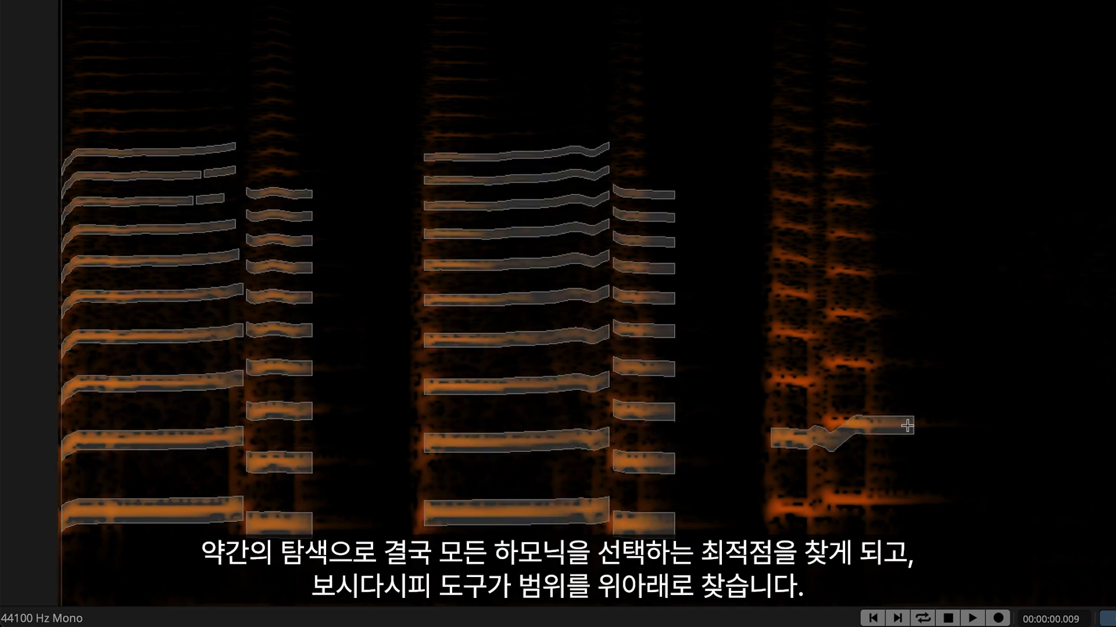
left_click_drag(907, 426, 910, 381)
mouse_move(1013, 334)
left_mouse_down()
mouse_move(1064, 324)
mouse_move(1006, 311)
left_mouse_up()
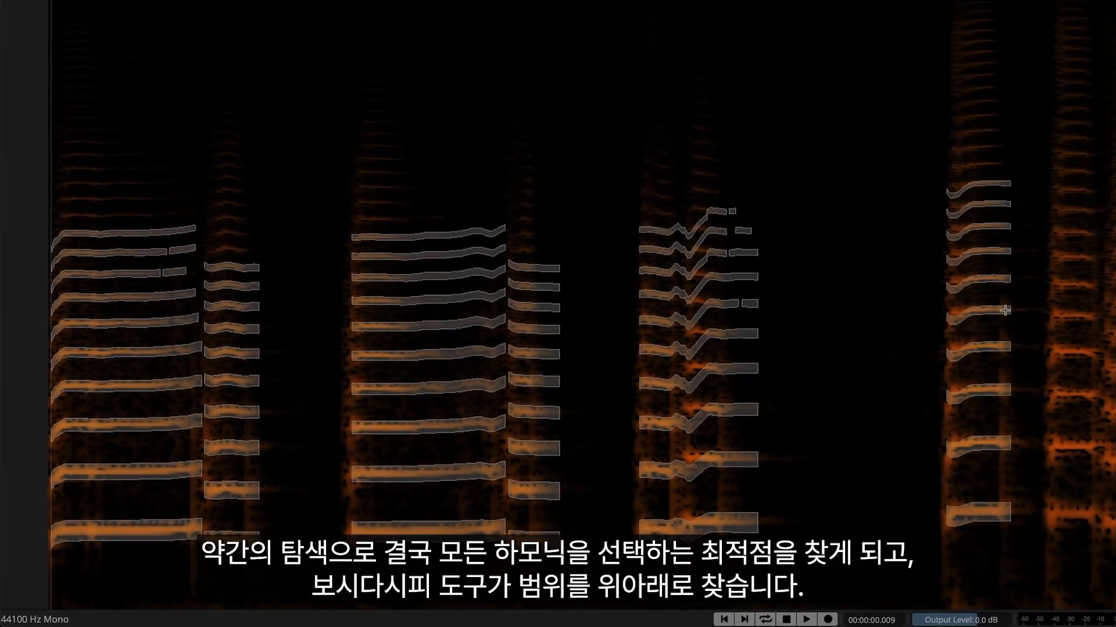
mouse_move(1051, 445)
left_mouse_down()
mouse_move(960, 464)
mouse_move(926, 451)
mouse_move(860, 497)
left_mouse_up()
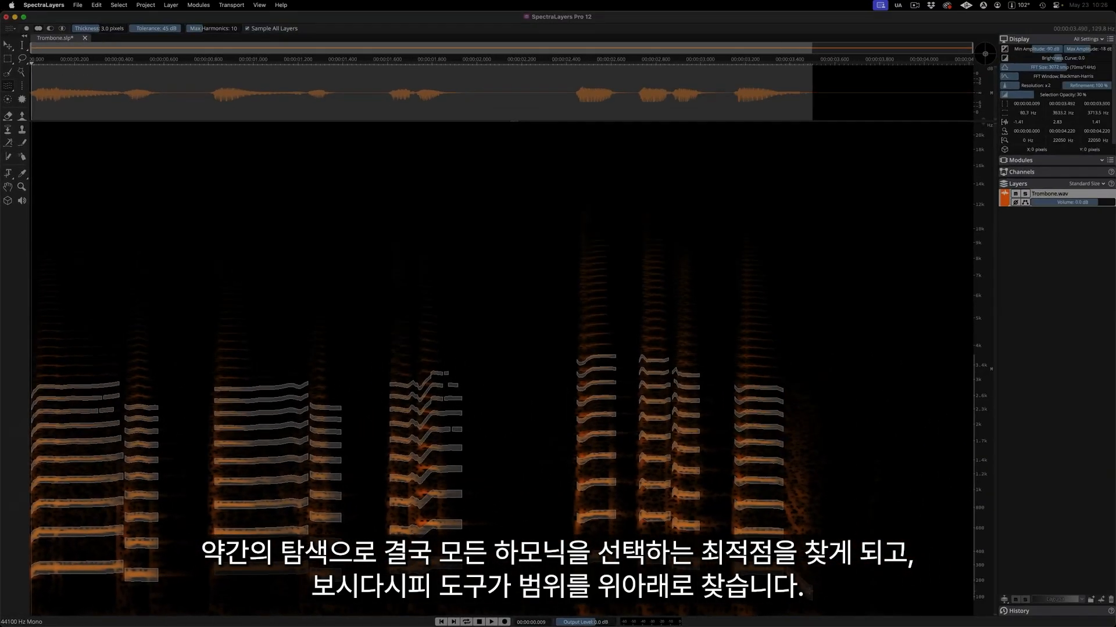
left_click_drag(809, 592, 810, 591)
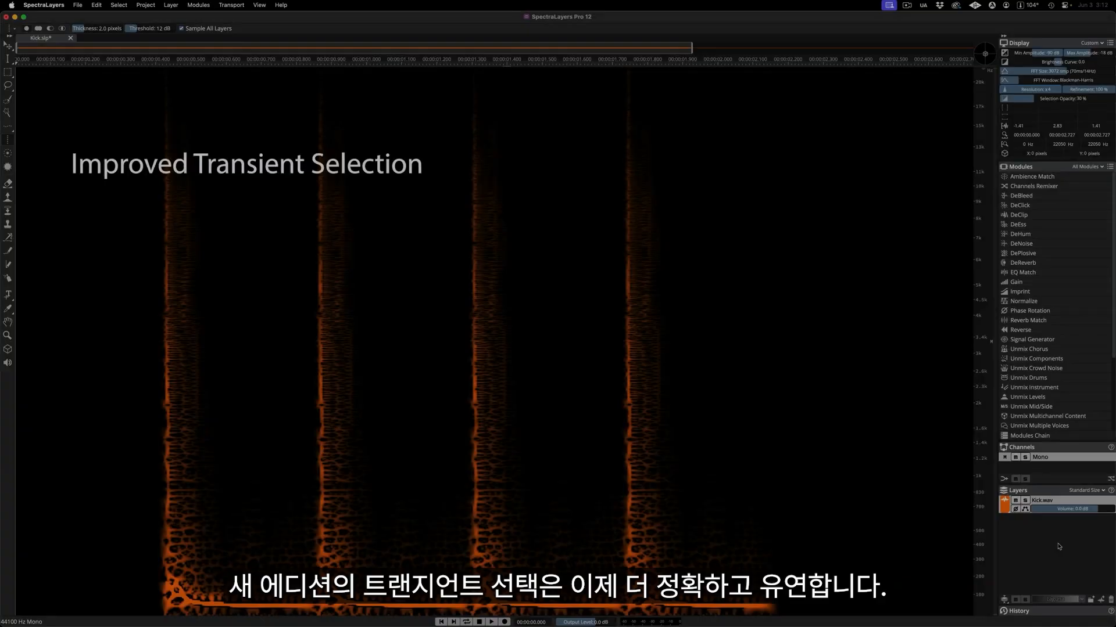
Play the kick recording and select the transients of all four kick hits with Transient Selection.
key("space")
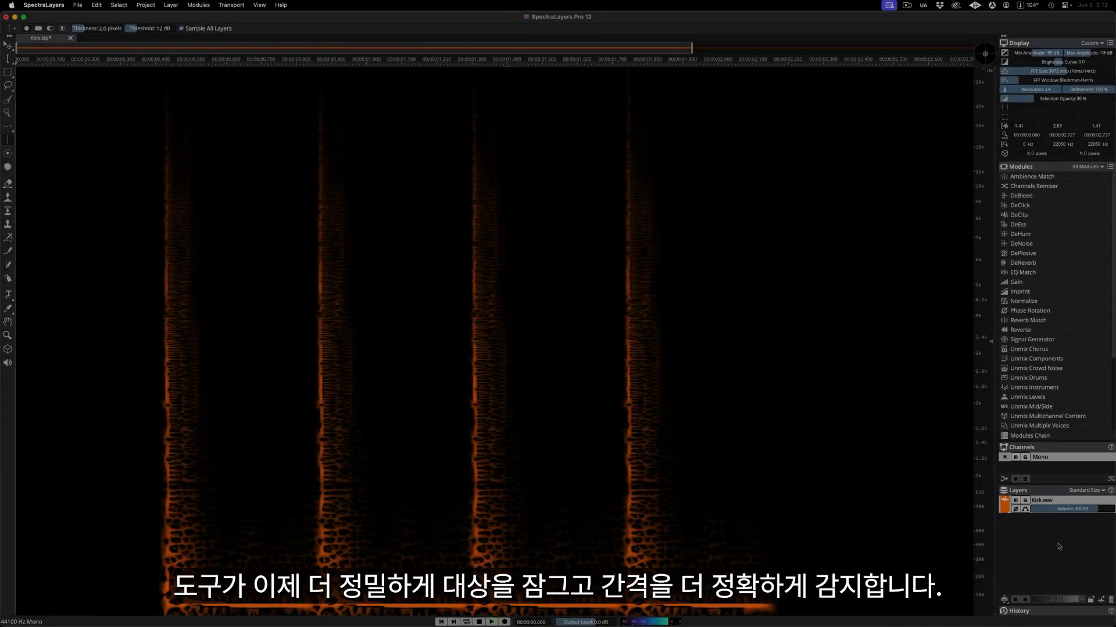
left_click(164, 126)
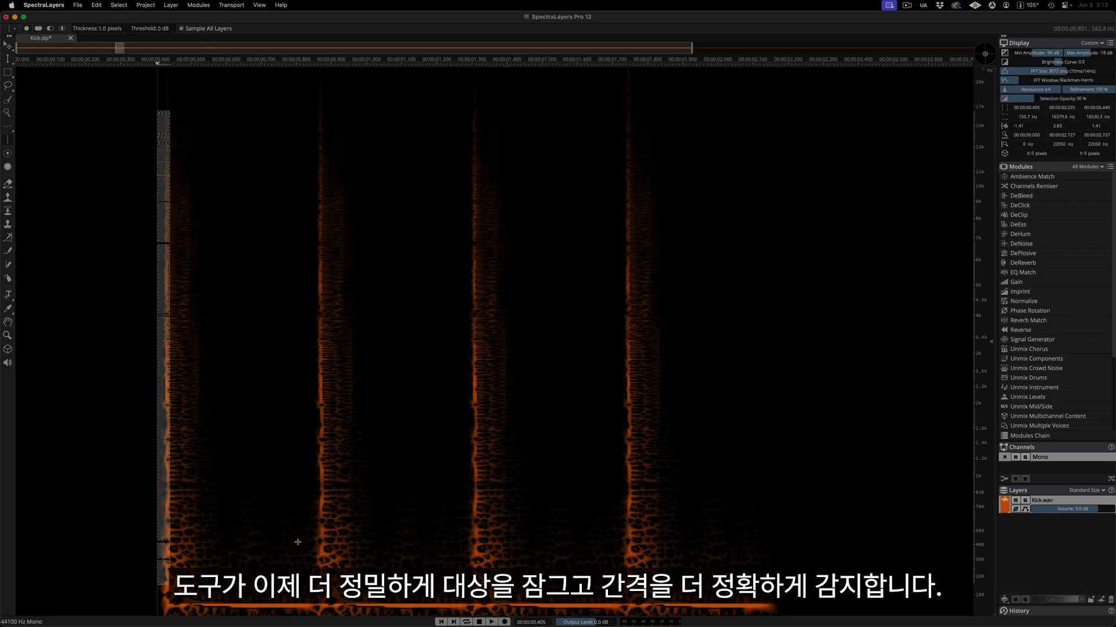
left_click(331, 113, "shift")
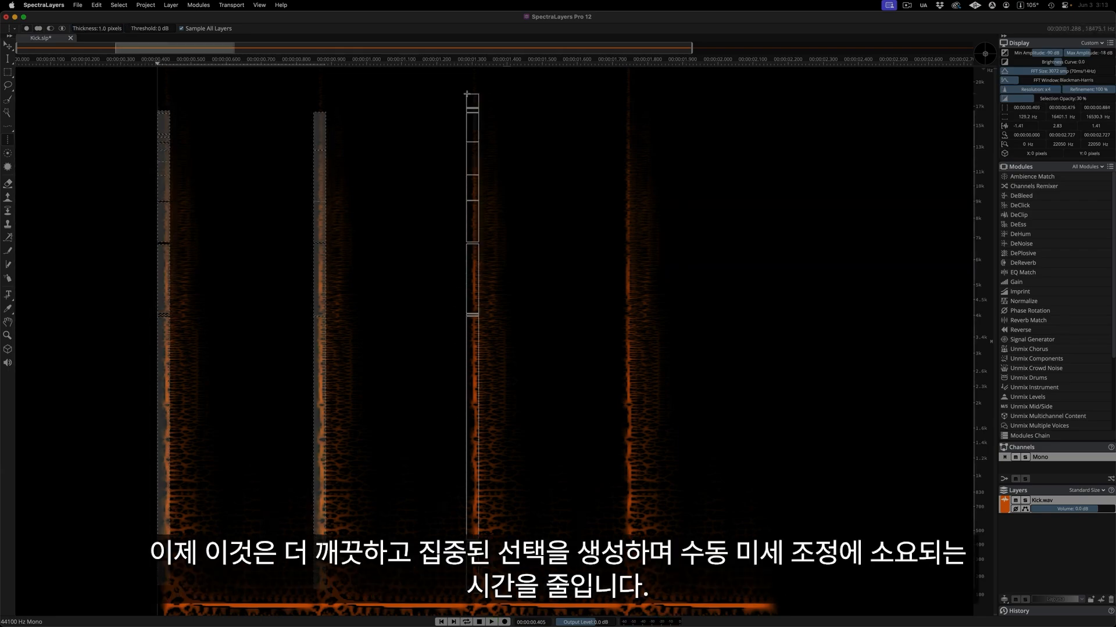
left_click(467, 95, "shift")
left_click(634, 102, "shift")
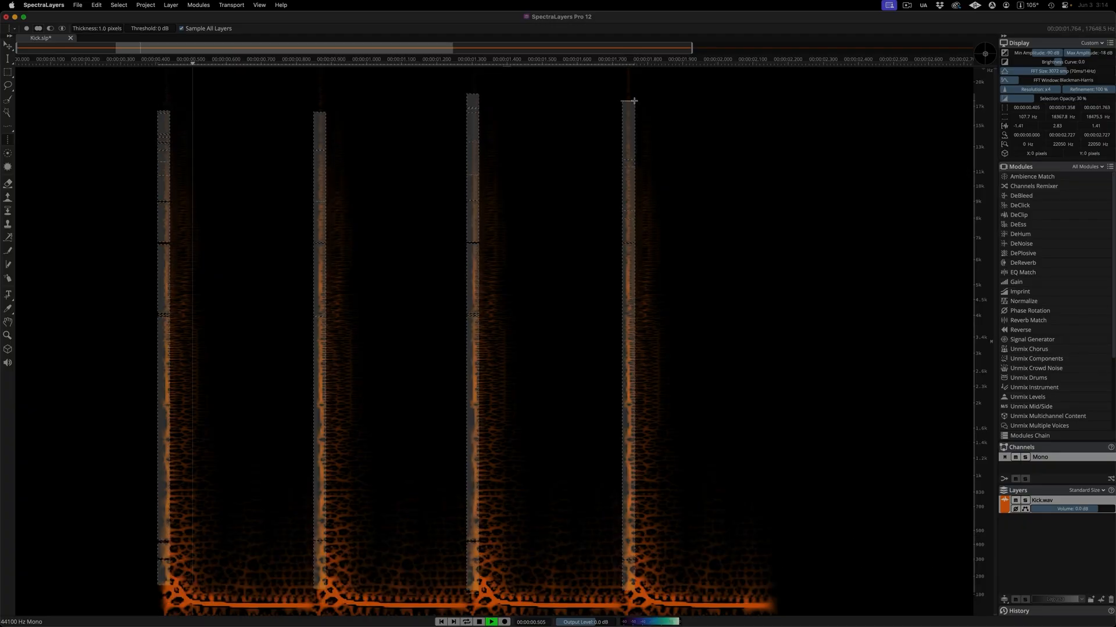
Cut the selected kick transients to a new layer.
left_click(103, 4)
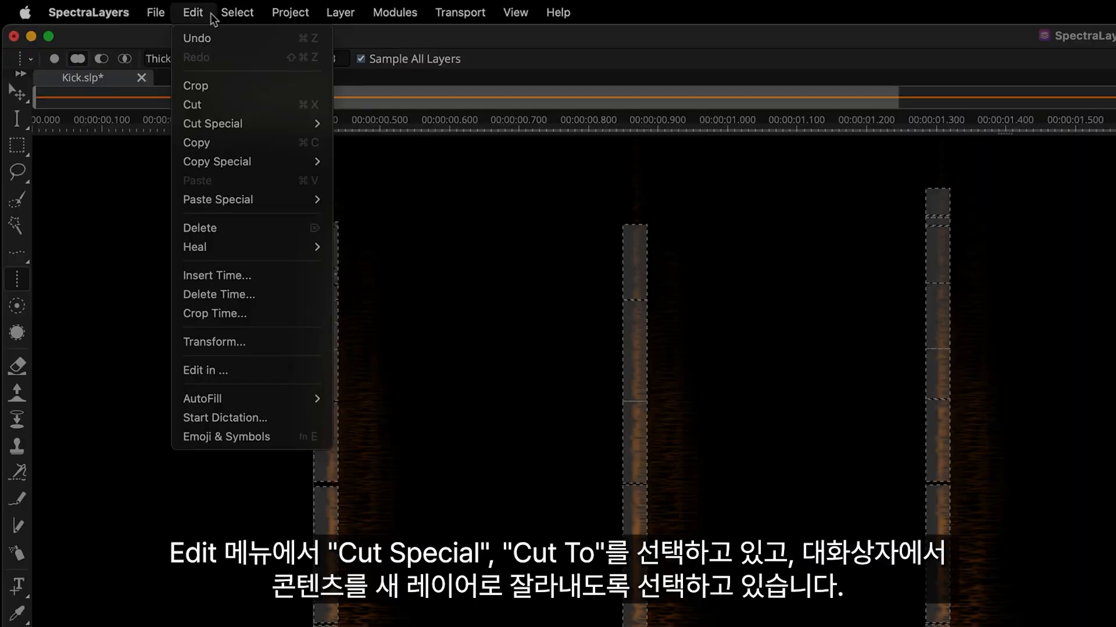
mouse_move(267, 124)
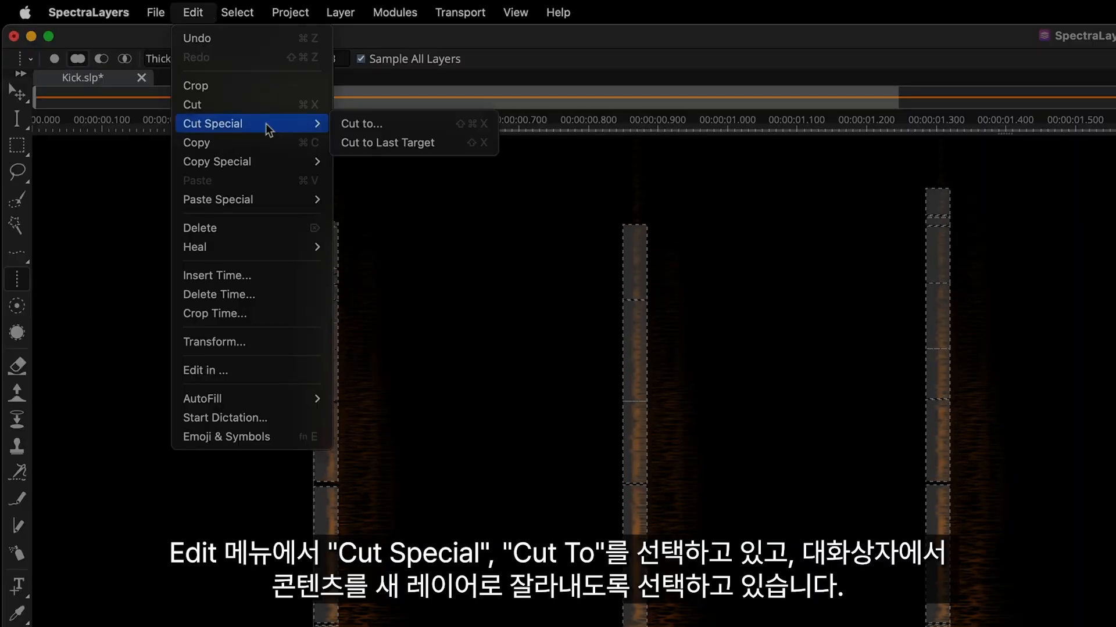
left_click(442, 124)
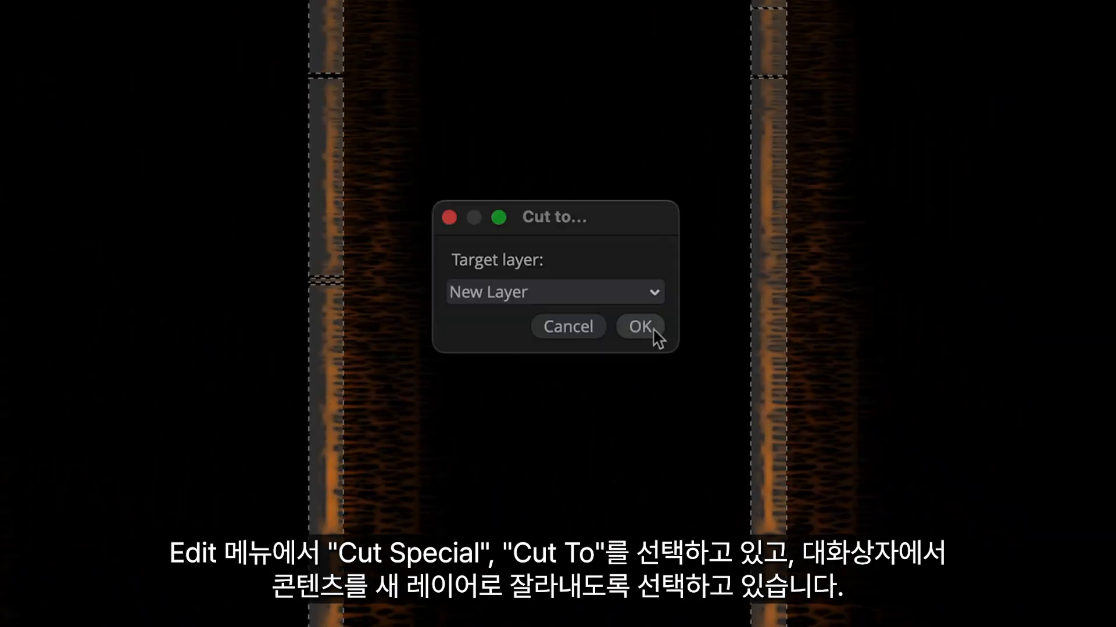
left_click(641, 327)
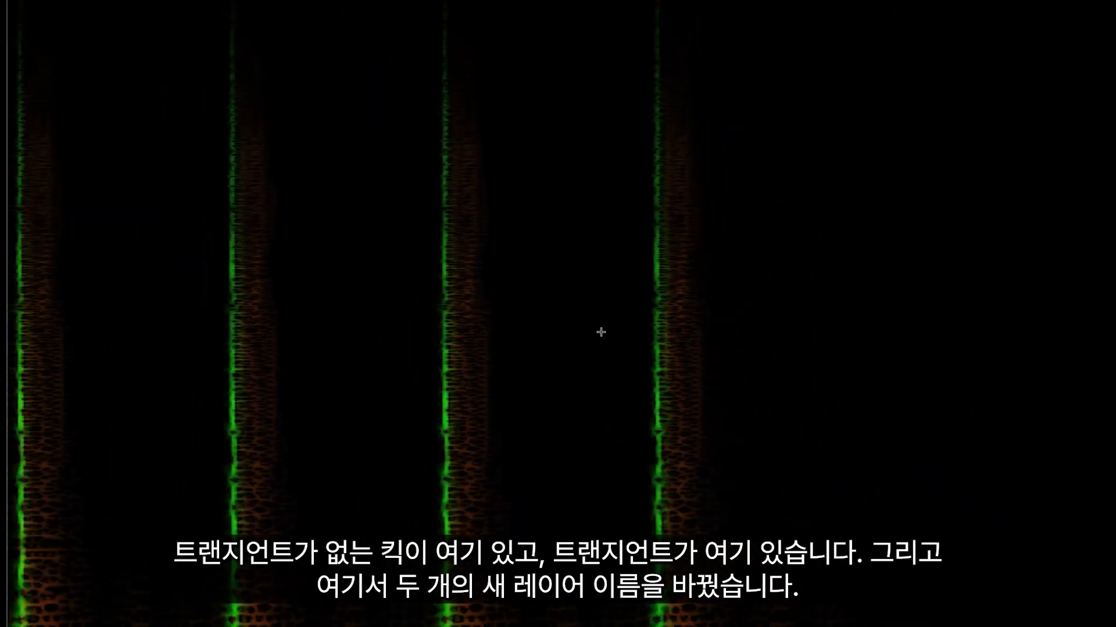
Solo and play the kick layer without its transients, then the layer holding the cut transients.
left_click(1026, 501)
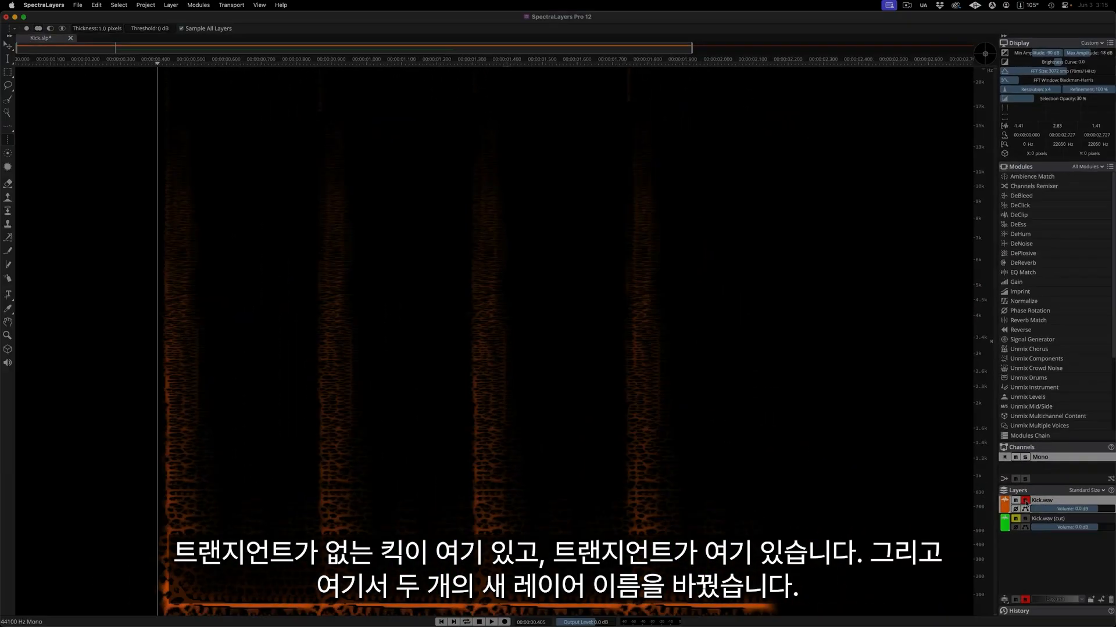
key("space")
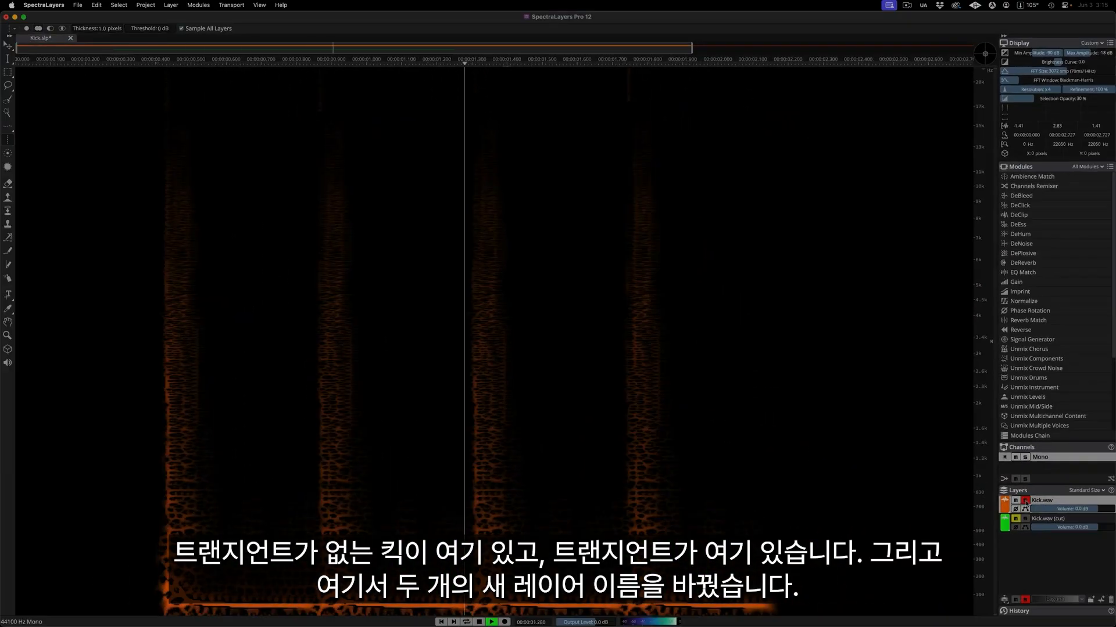
key("space")
left_click(1026, 519)
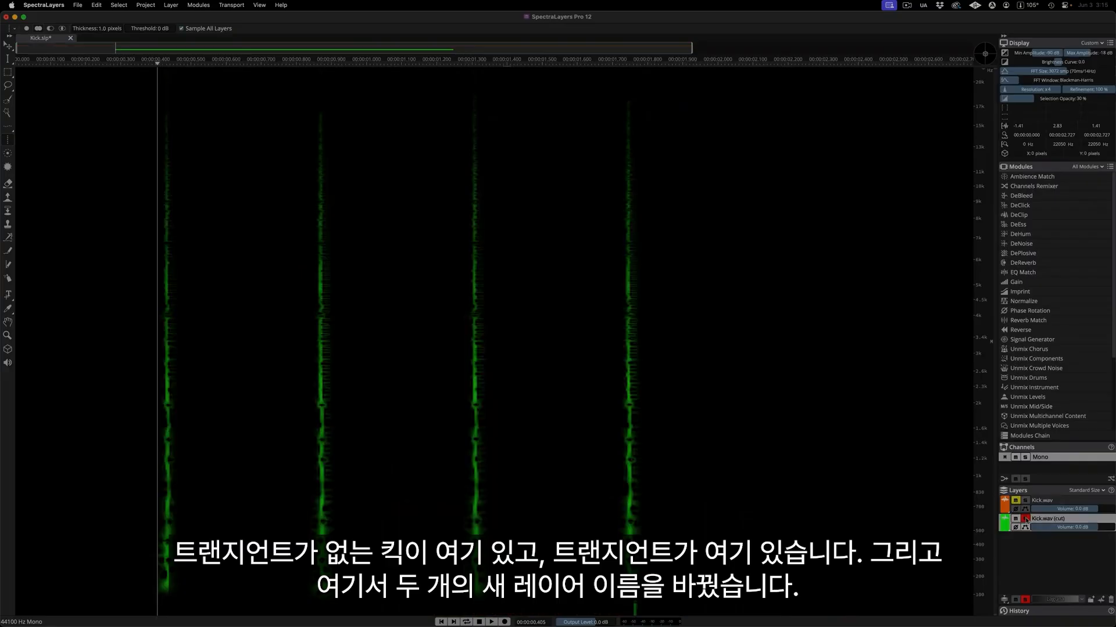
key("space")
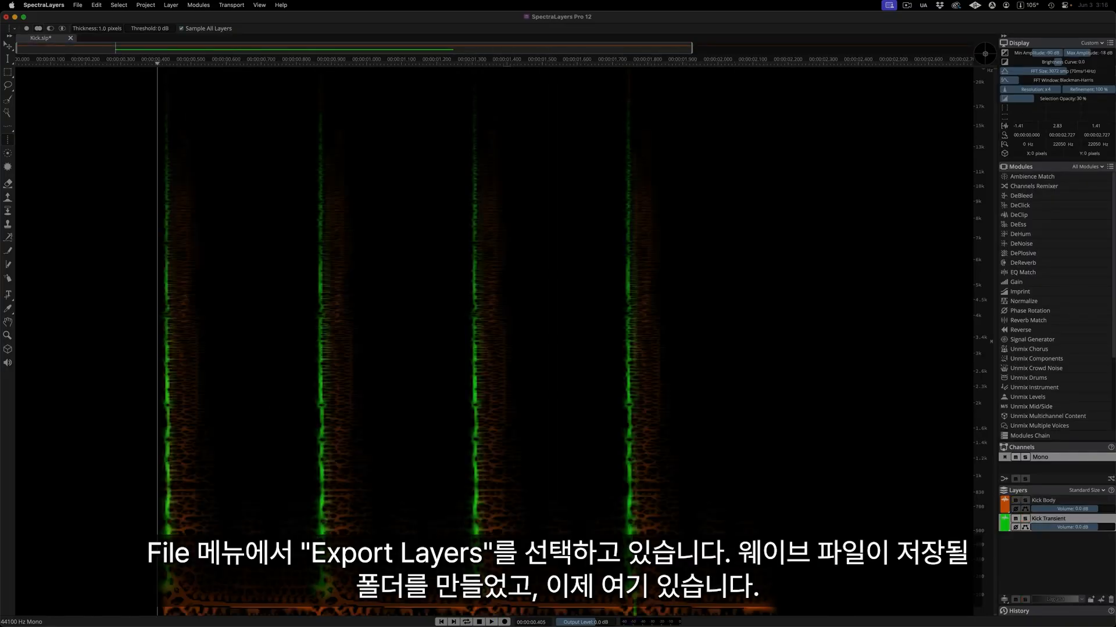
Export all layers from the project start in 16bit int format.
left_click(85, 7)
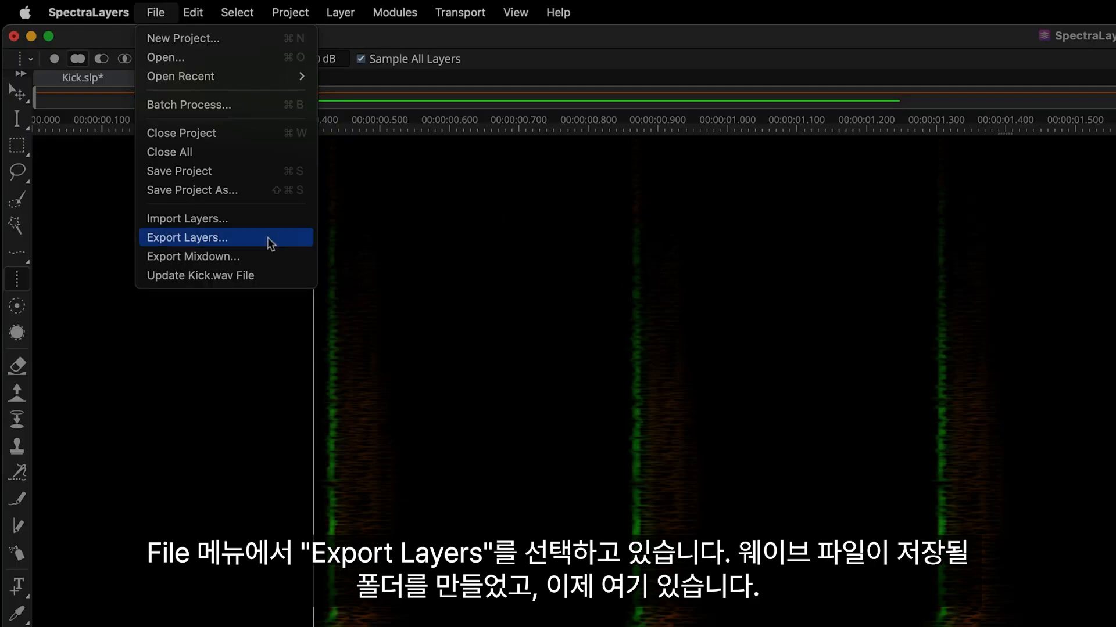
left_click(268, 238)
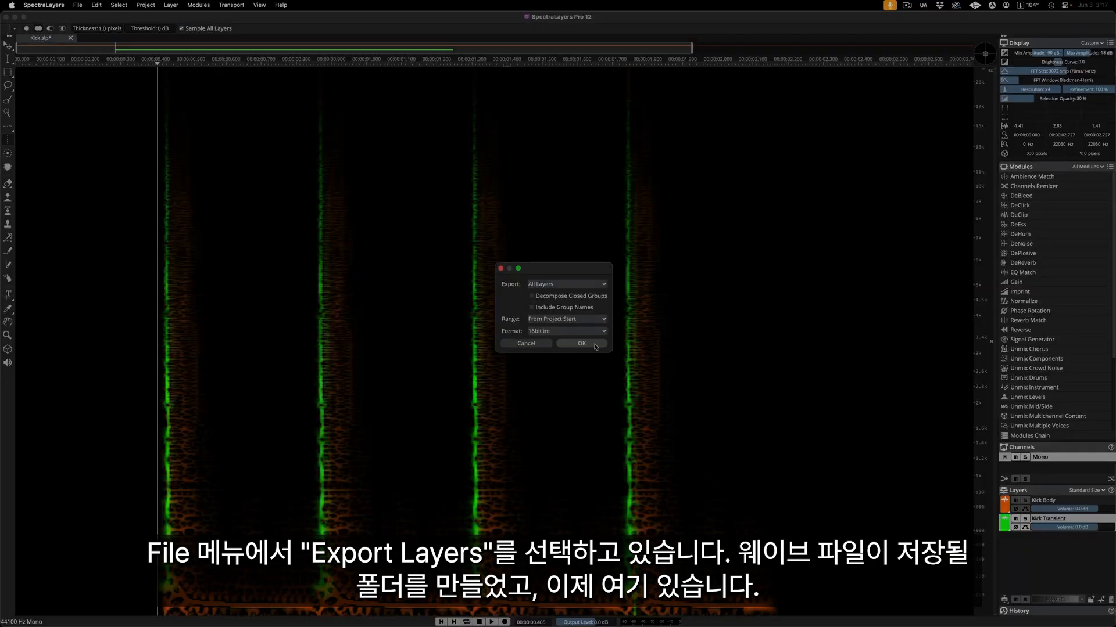
left_click(595, 347)
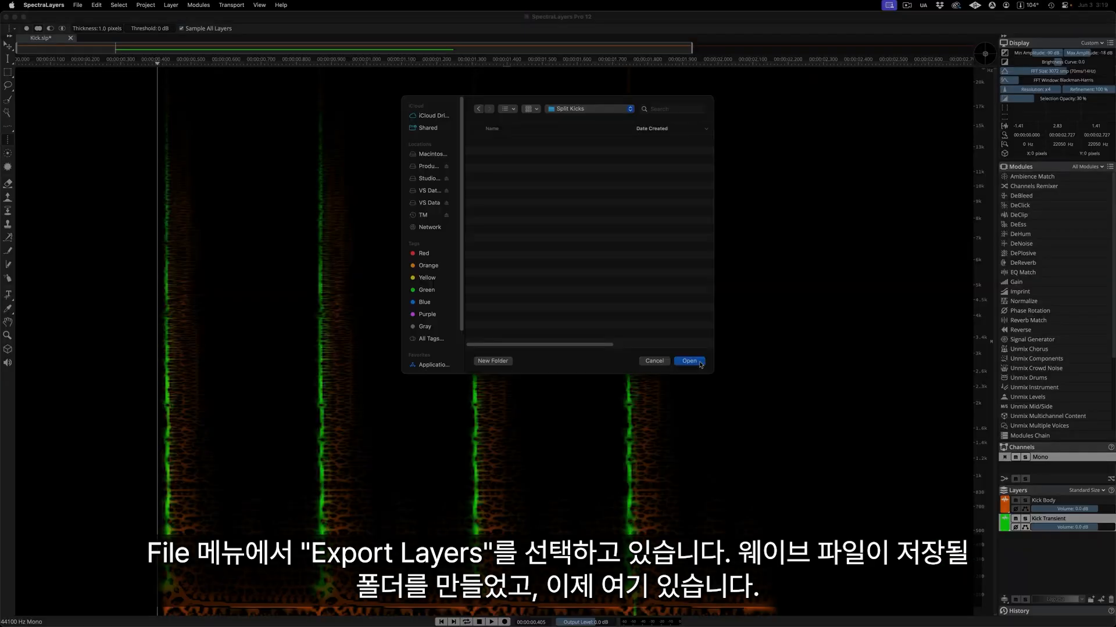
left_click(700, 363)
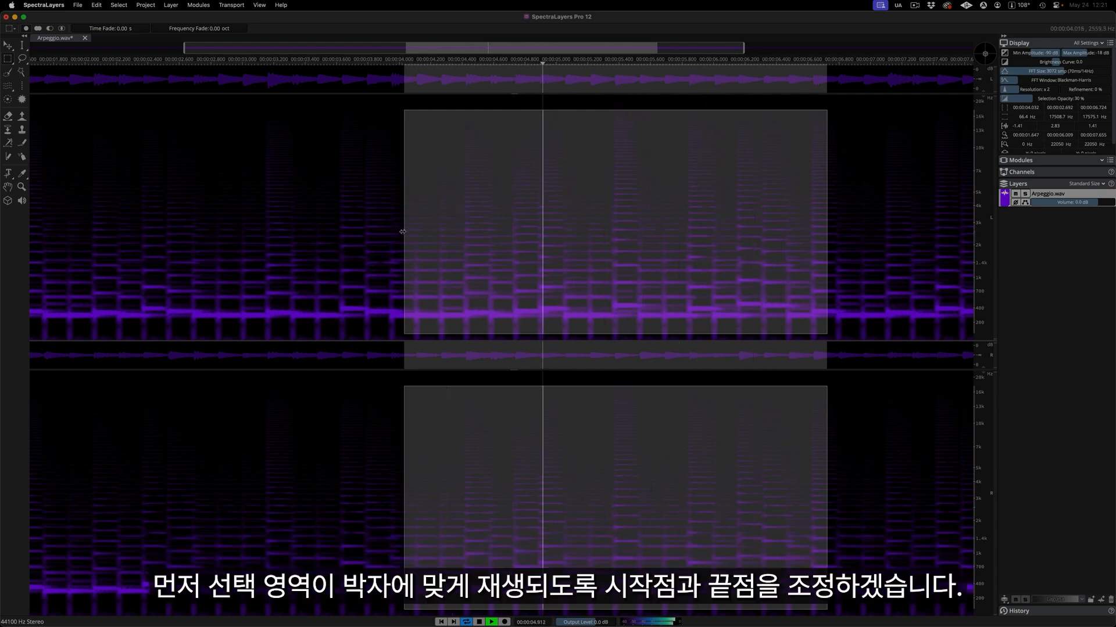
Tighten the looping arpeggio selection to about 4.1 to 6.6 s and give it a short fade-in and a longer fade-out.
left_click_drag(402, 231, 414, 231)
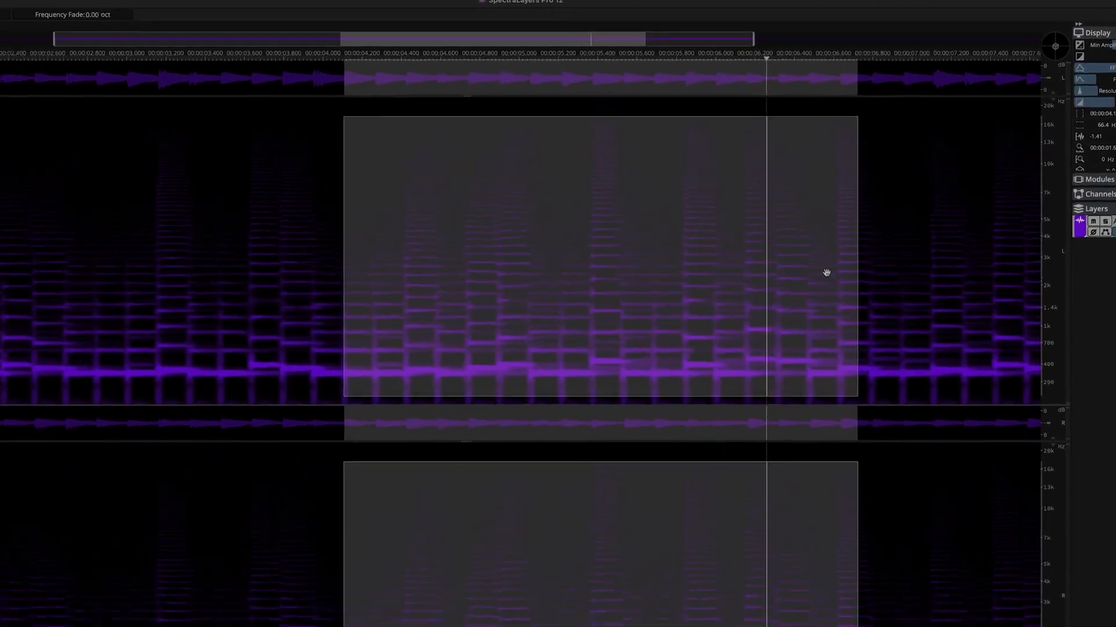
left_click_drag(913, 343, 891, 343)
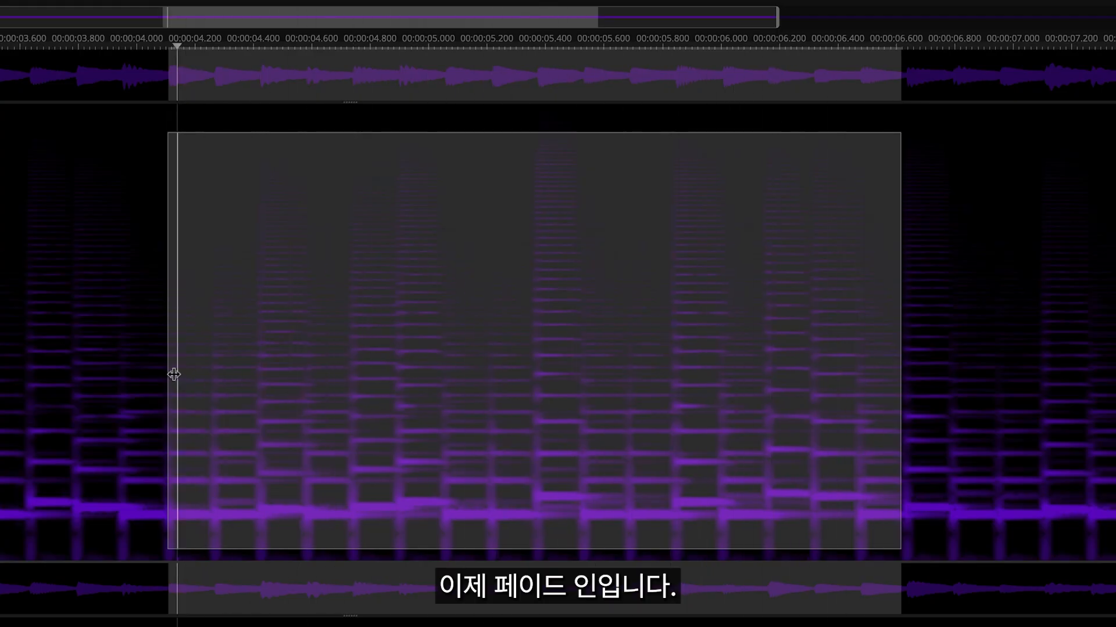
left_click_drag(175, 374, 186, 374)
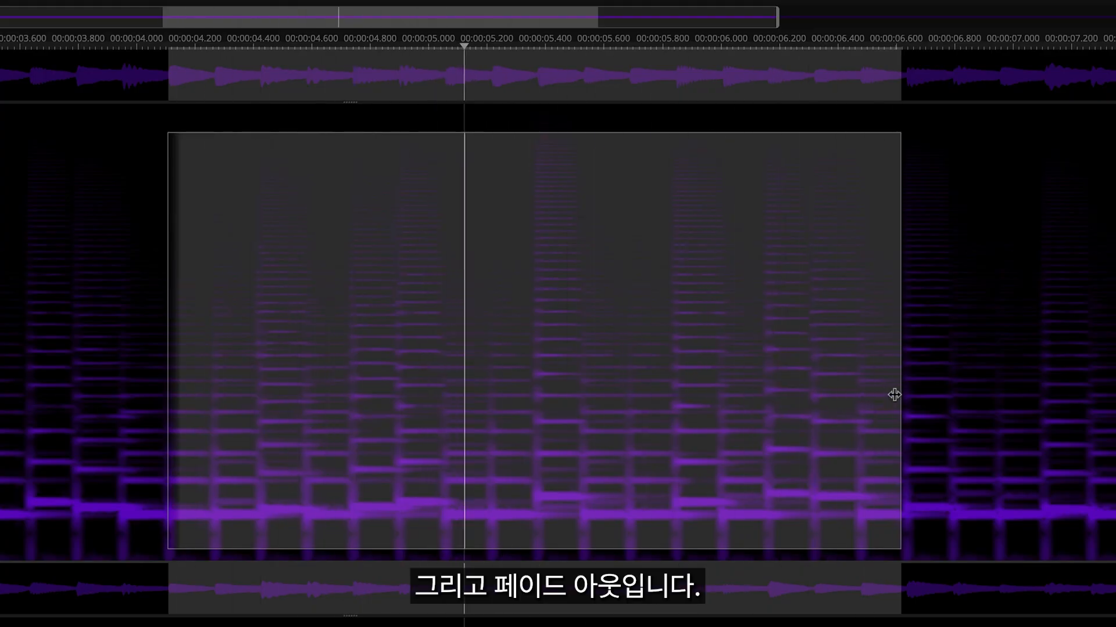
left_click_drag(892, 396, 665, 378)
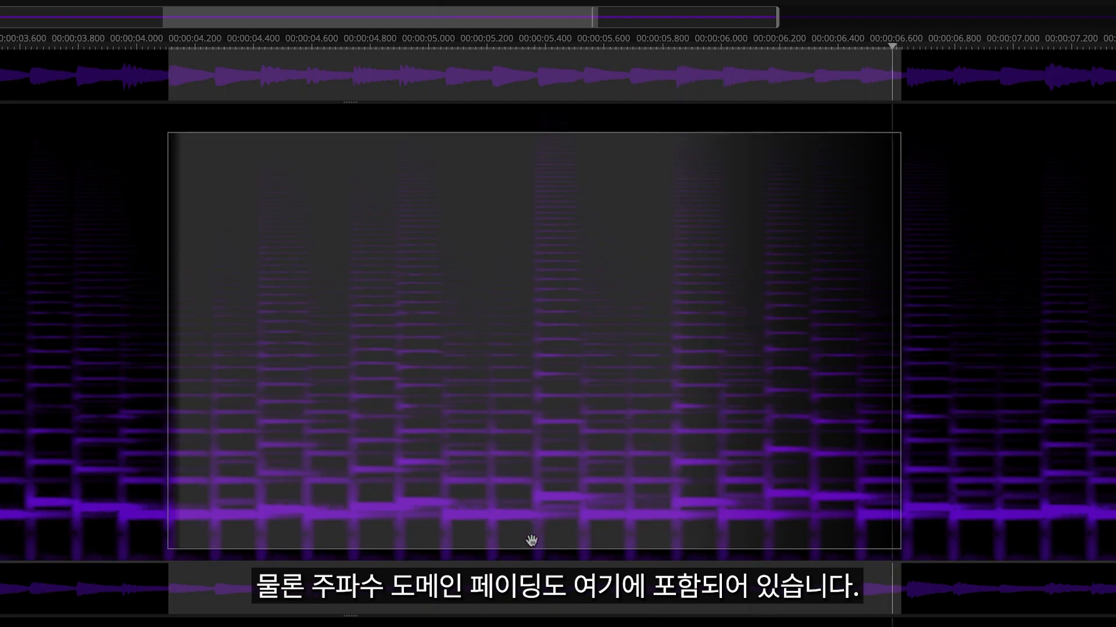
Fade the selection's low and high frequency edges inward and lengthen its fade-in.
left_click_drag(530, 540, 535, 485)
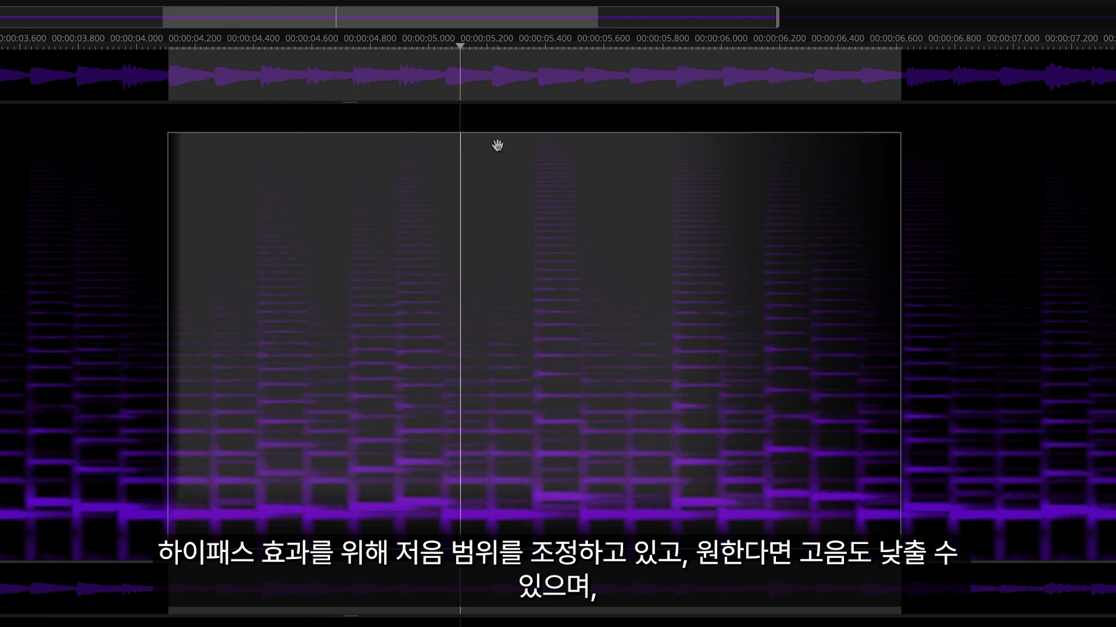
left_click_drag(498, 138, 494, 182)
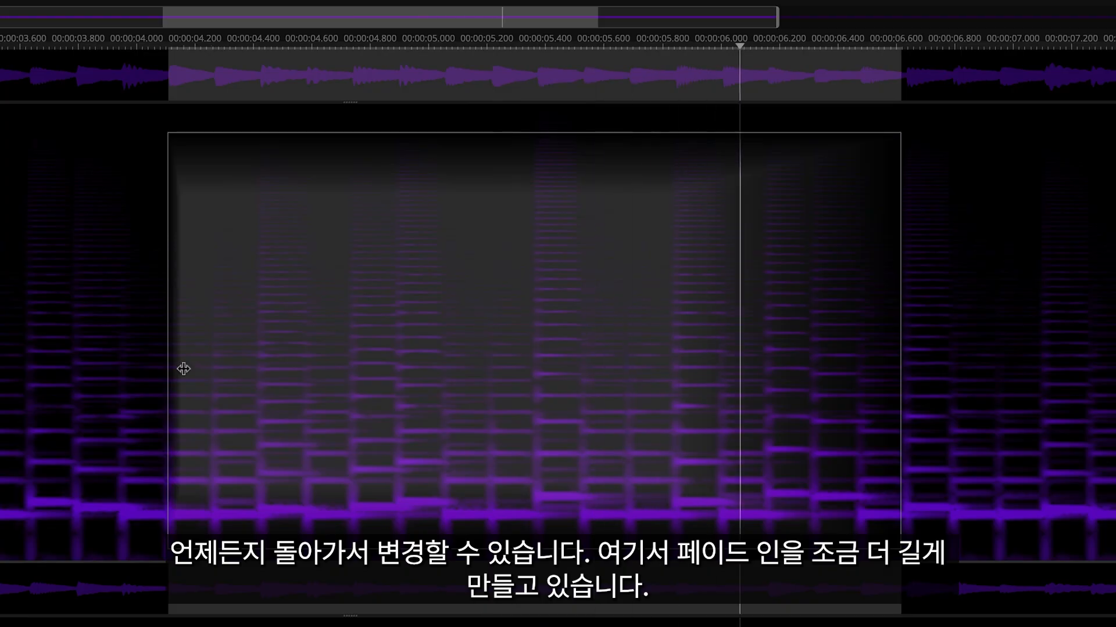
left_click_drag(185, 368, 392, 378)
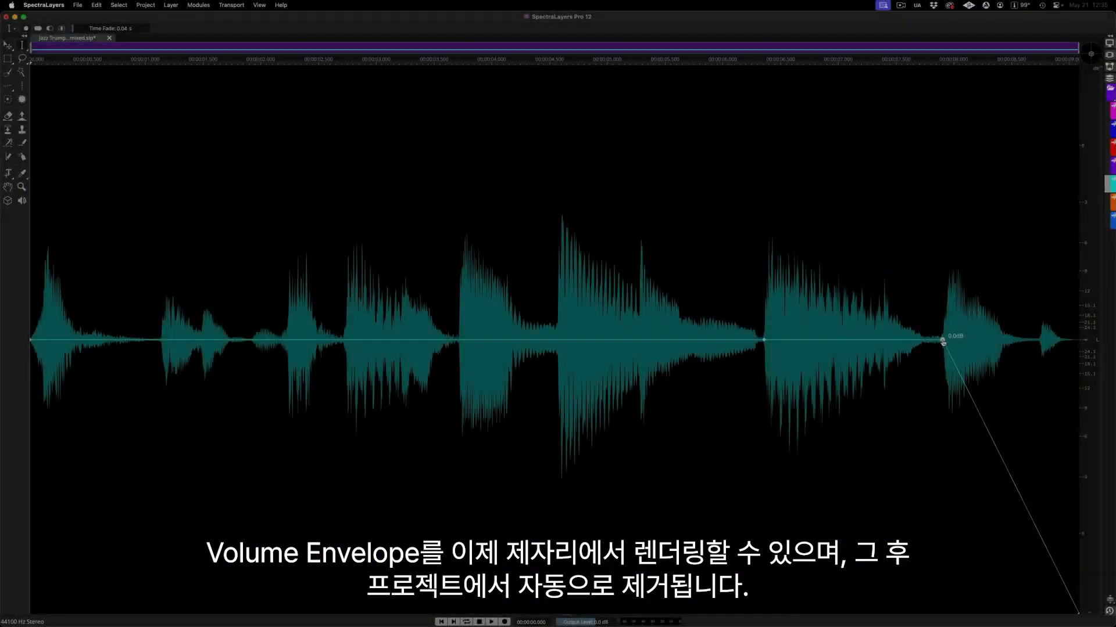
Render the volume envelope of the selected jazz trumpet project layer in place.
left_click(173, 5)
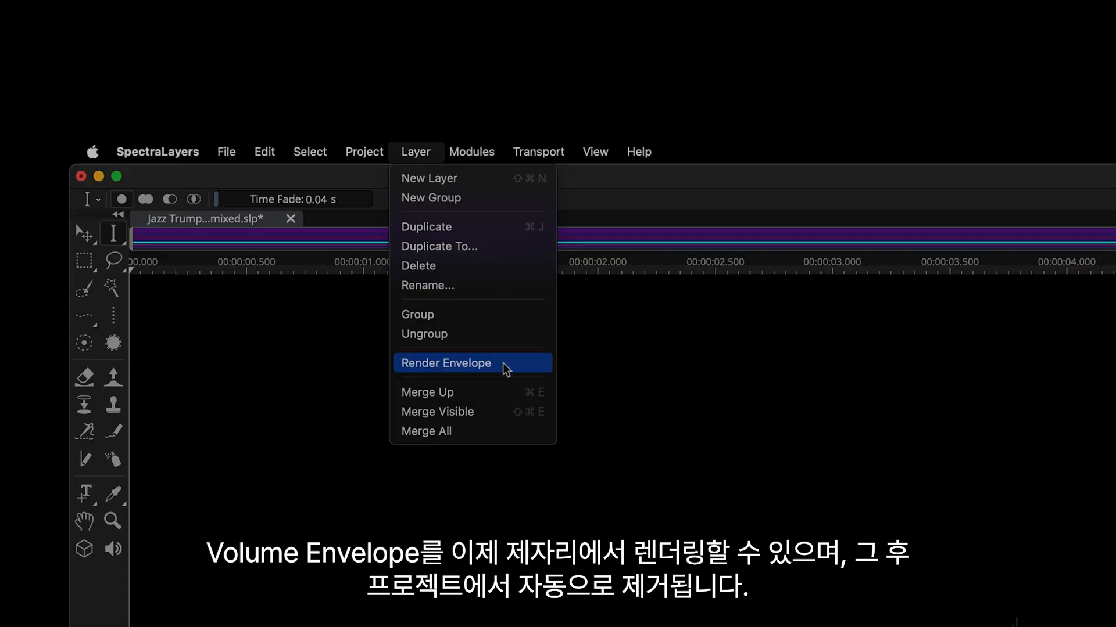
left_click(503, 364)
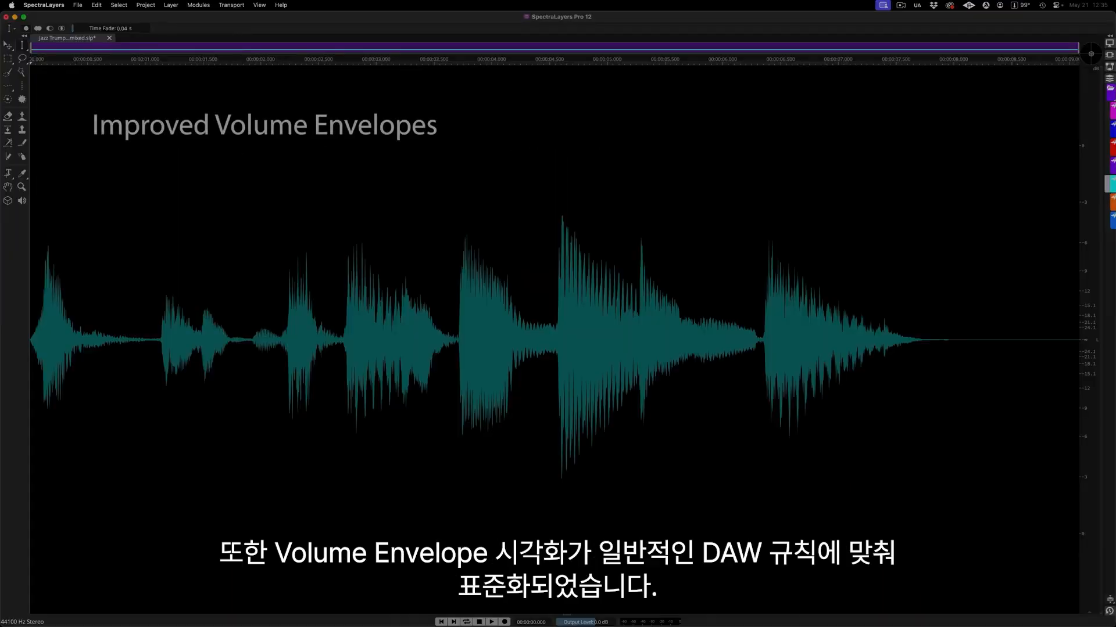
mouse_move(931, 341)
left_mouse_down()
mouse_move(927, 46)
mouse_move(926, 500)
mouse_move(938, 612)
mouse_move(929, 344)
left_mouse_up()
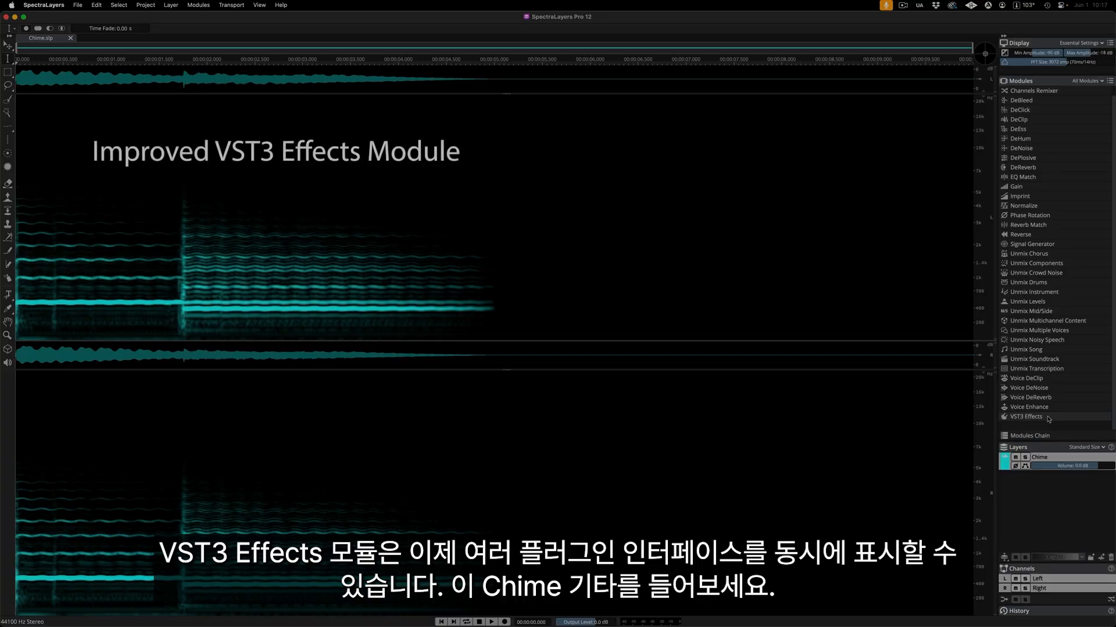
Play the Chime layer and open the VST3 Effects module.
key("space")
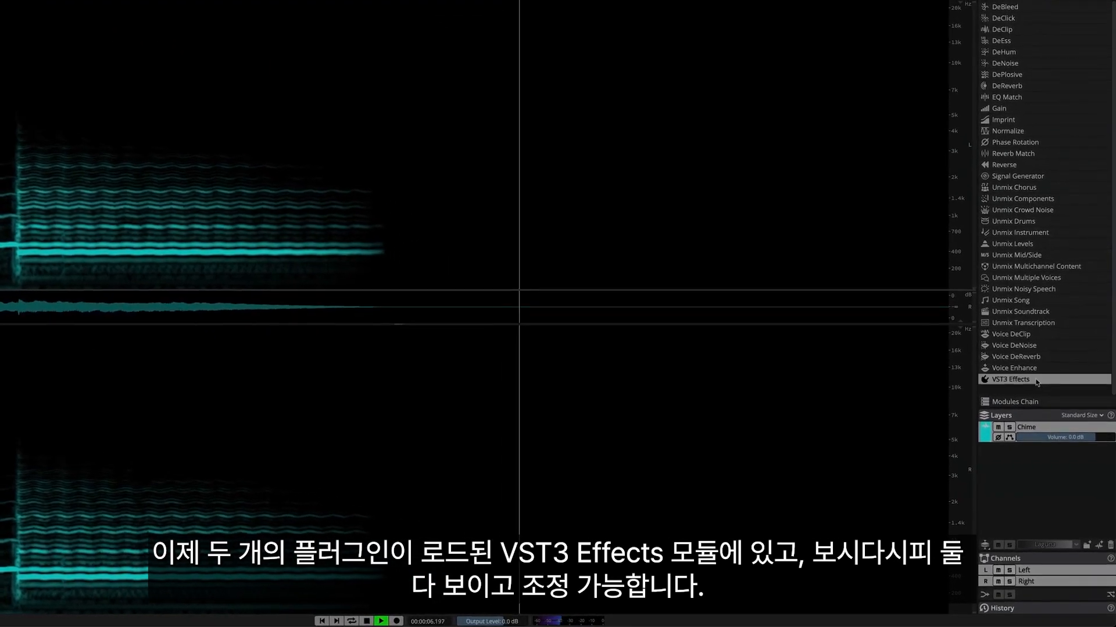
left_click(1037, 386)
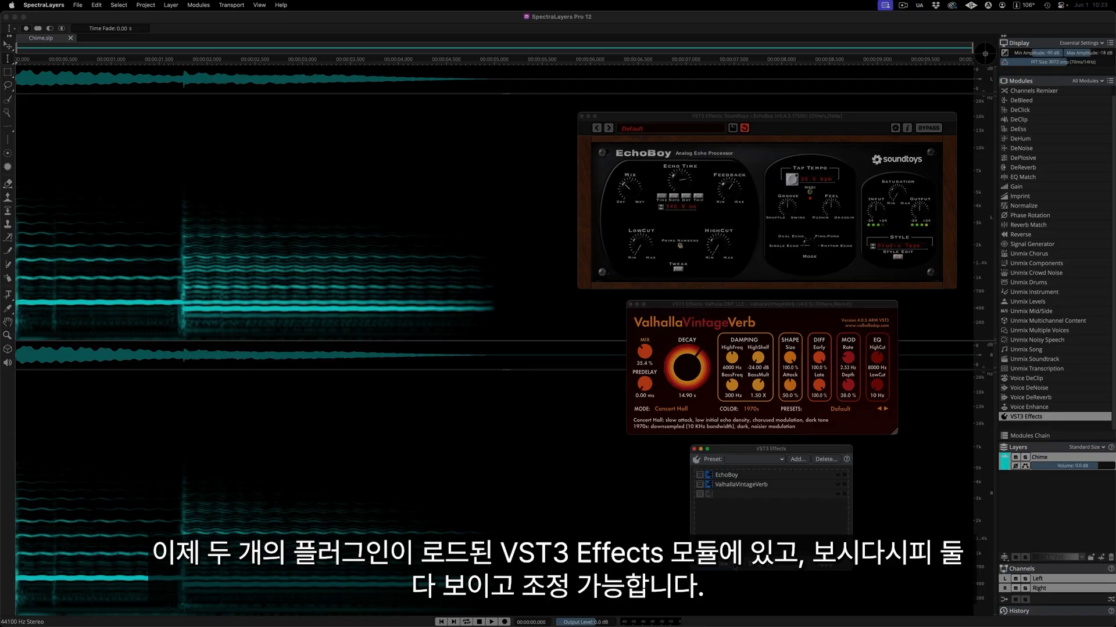
Preview the Chime layer through both plugins while lowering EchoBoy's echo time and ValhallaVintageVerb's decay.
key("space")
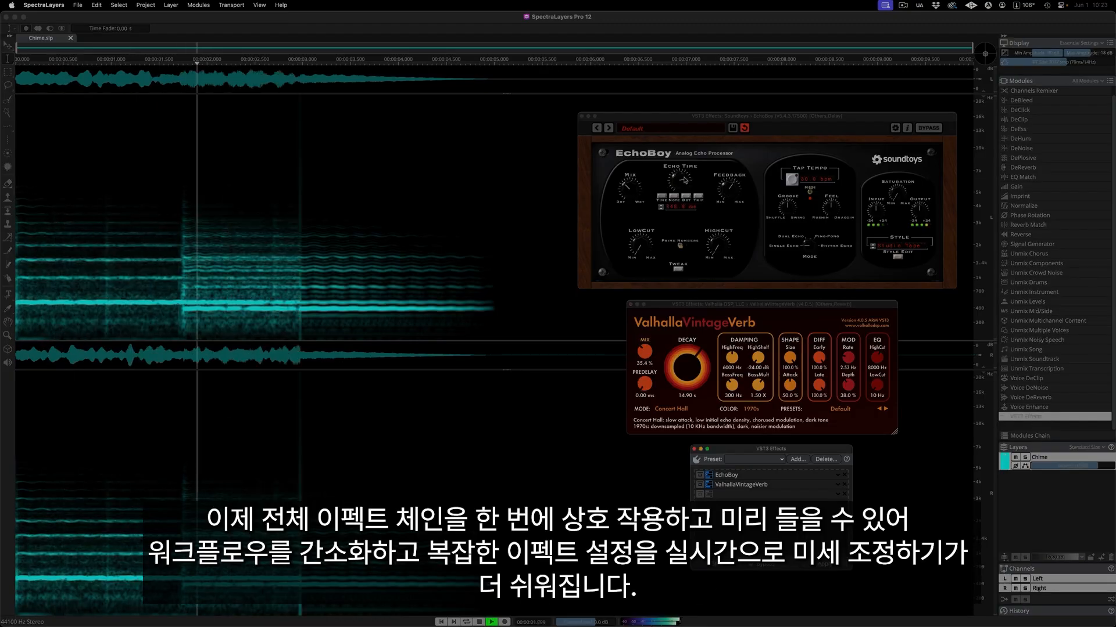
left_click_drag(685, 180, 676, 204)
left_click_drag(687, 368, 695, 439)
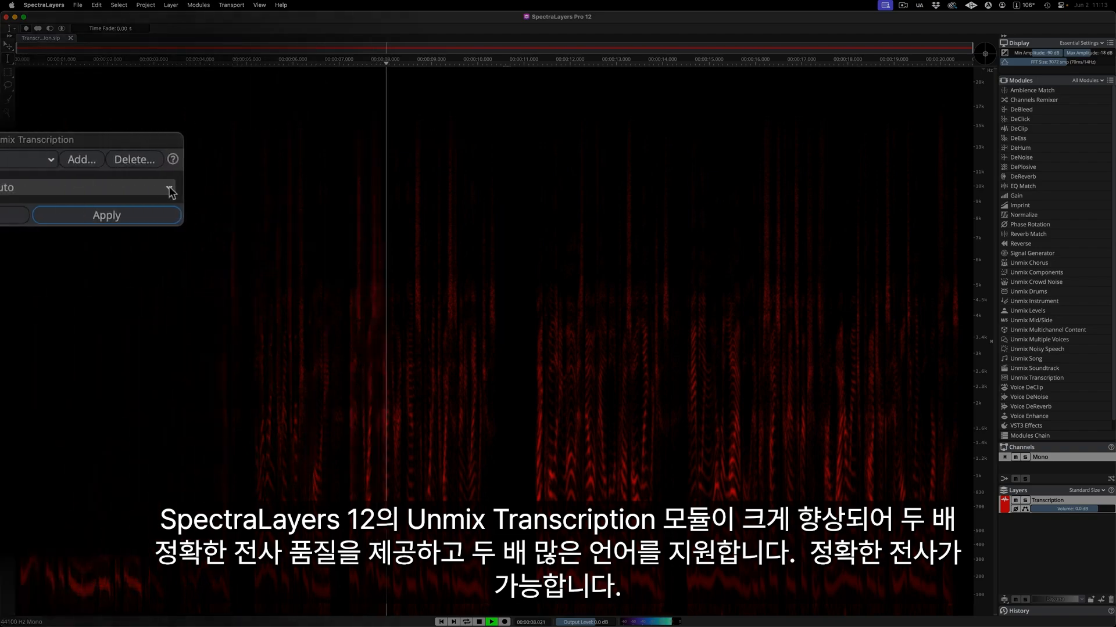
Set the Unmix Transcription language to English and apply it to the Transcription layer.
left_click(520, 189)
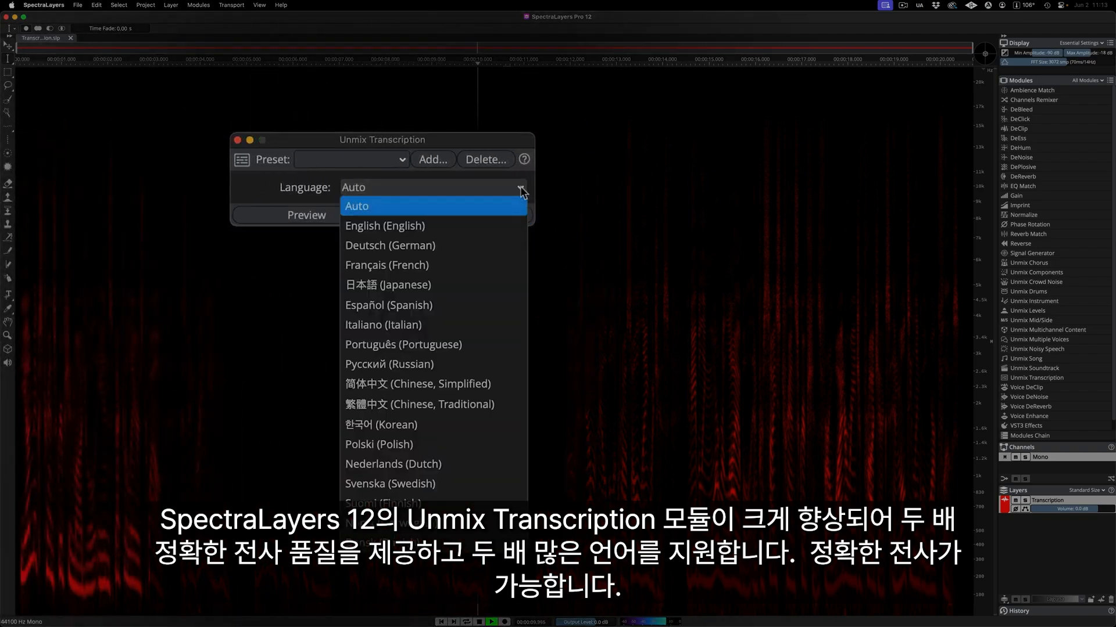
scroll(517, 230, "down", 2)
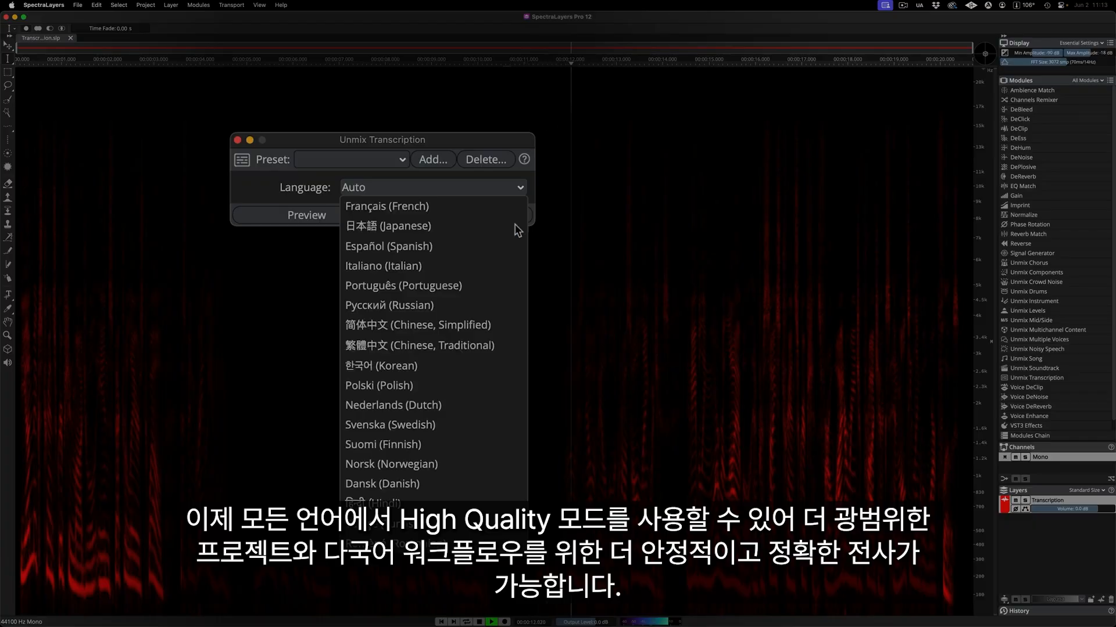
scroll(516, 230, "down", 5)
scroll(517, 230, "up", 8)
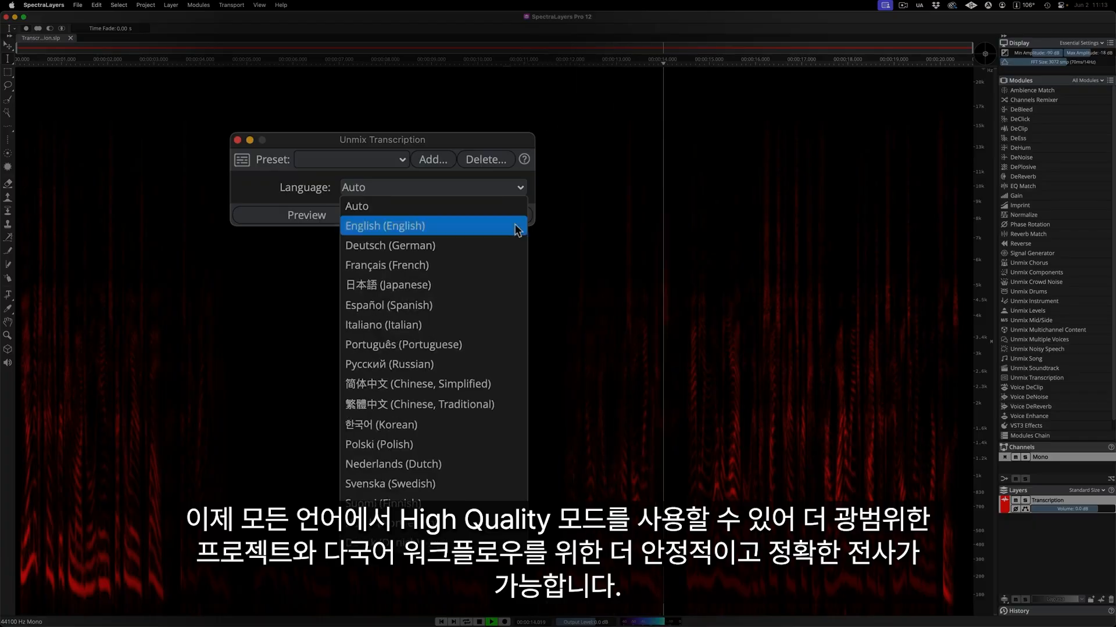
left_click(517, 230)
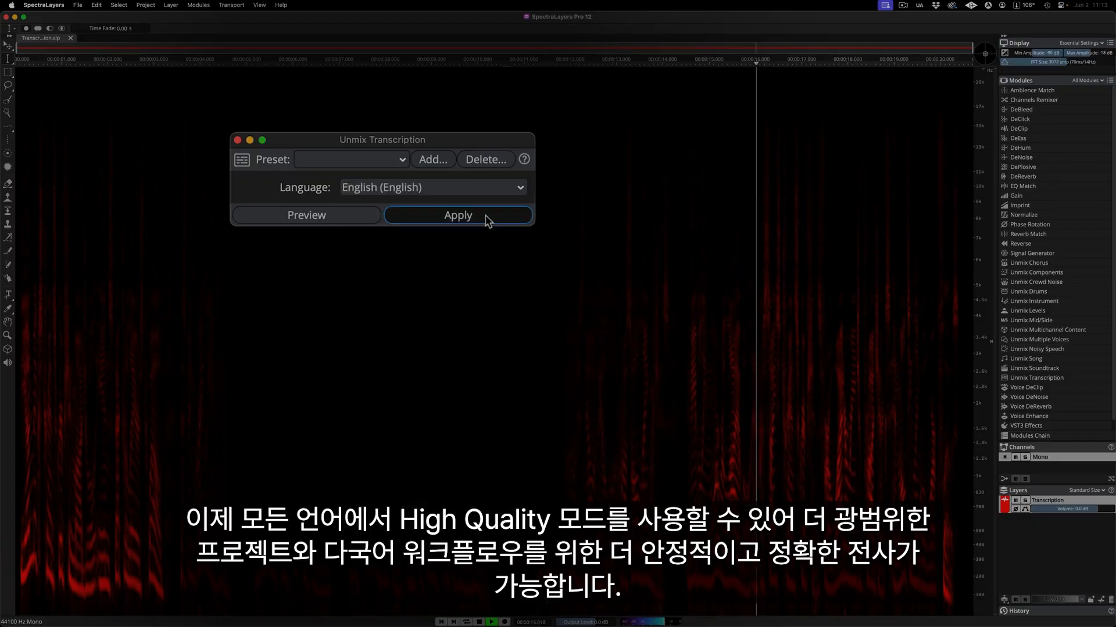
left_click(458, 215)
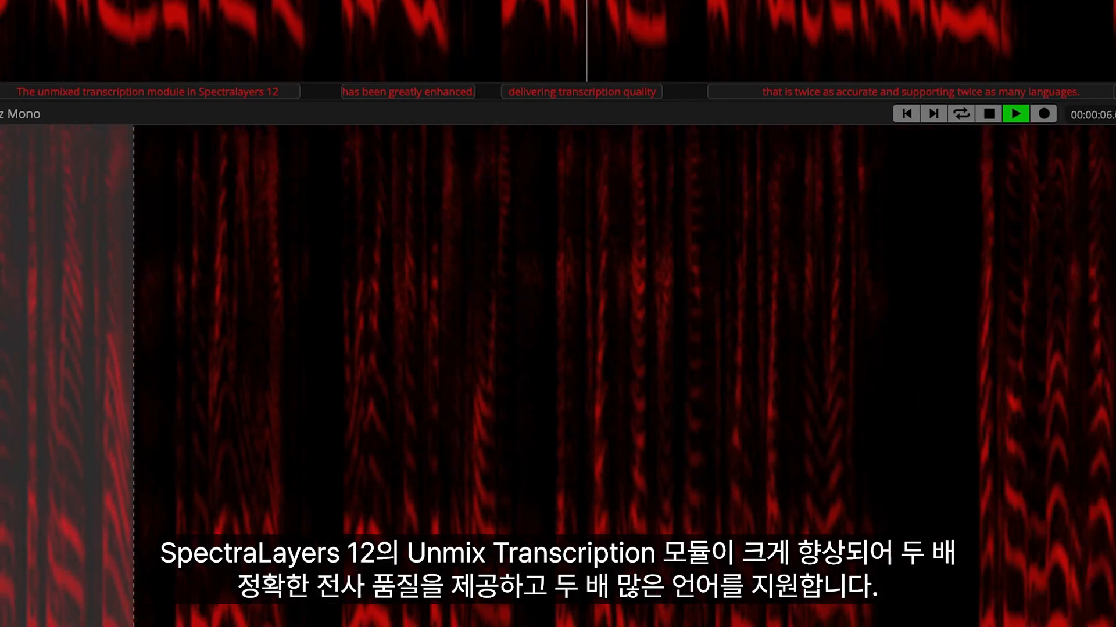
Correct the first transcript line to read "The Unmix Transcription Module in Spectralayers 12".
key("Right")
key("Right")
key("Right")
key("Right")
key("Right")
key("Right")
key("Right")
key("Right")
key("Right")
key("Right")
key("Right")
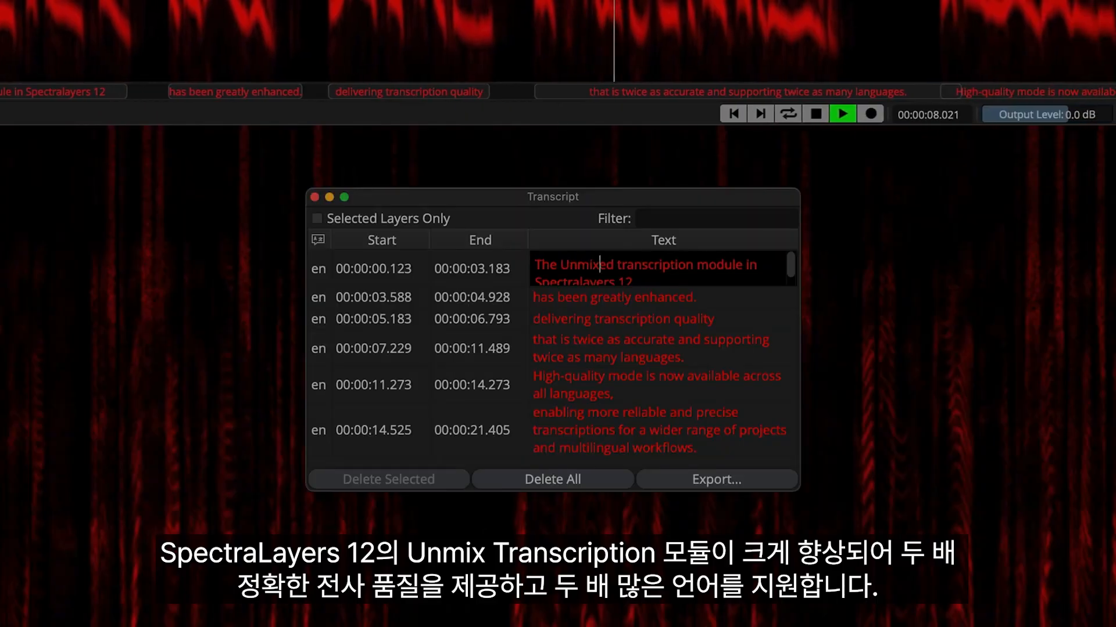
key("BackSpace")
key("BackSpace")
key("Right")
key("Right")
key("BackSpace")
type("T")
key("Right")
key("Right")
key("Right")
key("Right")
key("Right")
key("Right")
key("Right")
key("Right")
key("Right")
key("Right")
key("Right")
key("Right")
key("Right")
key("Right")
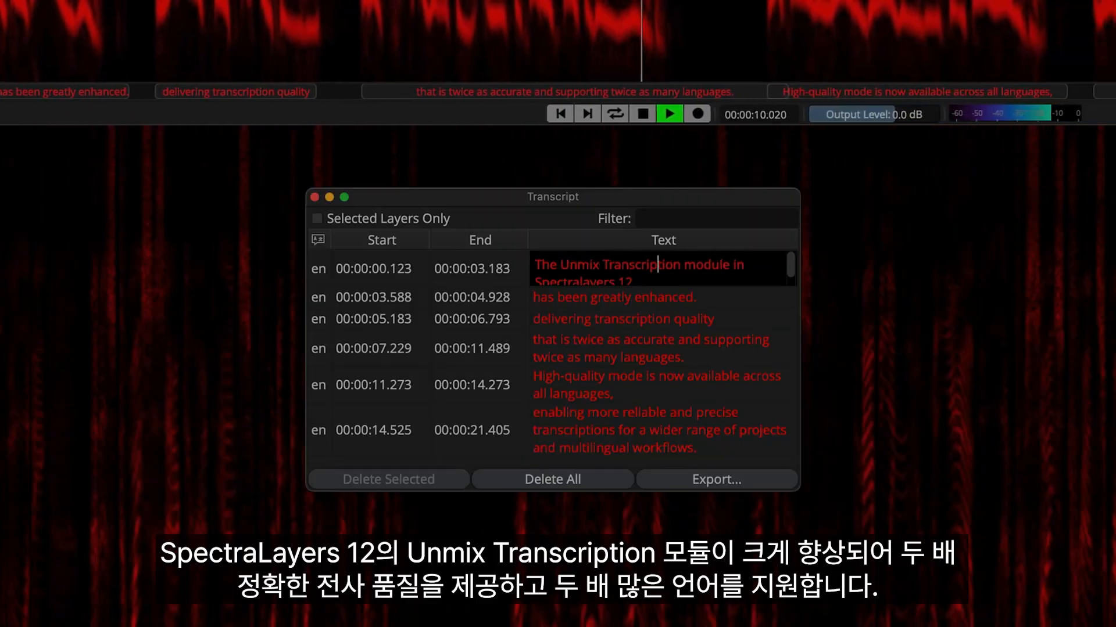
key("BackSpace")
type("M")
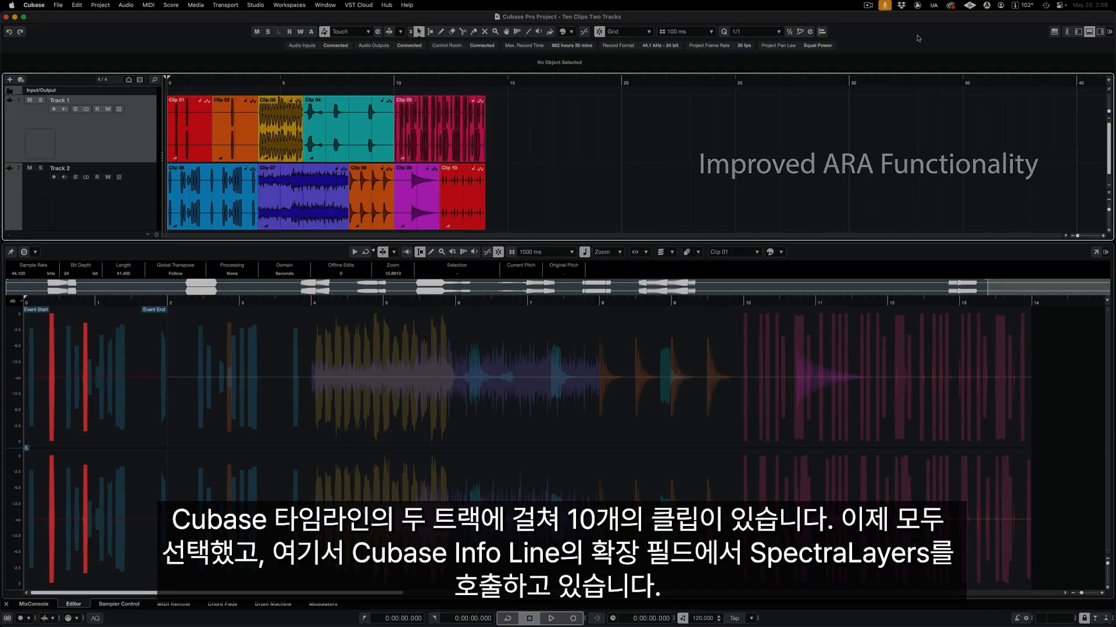
In Cubase, select all clips on both tracks and set their extension to SpectraLayers.
key("super+a")
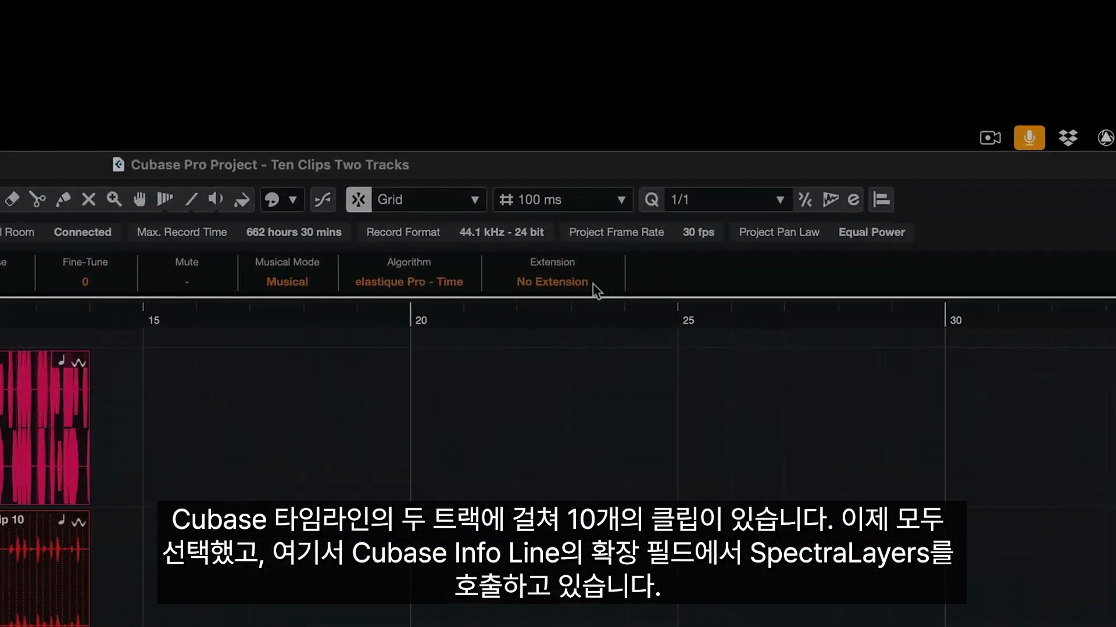
left_click(592, 285)
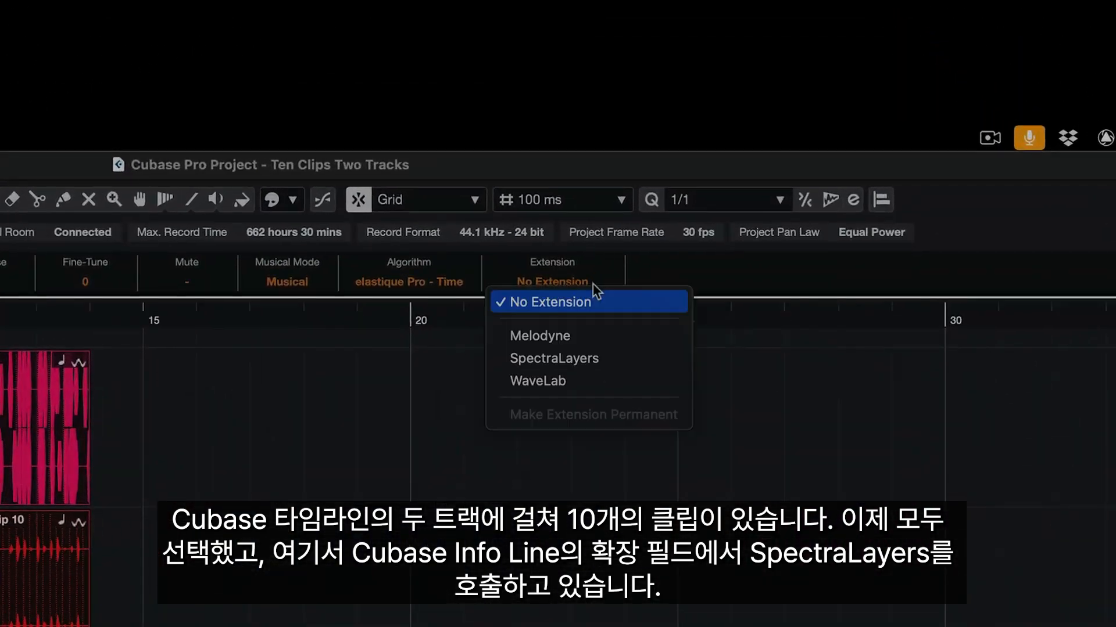
left_click(608, 356)
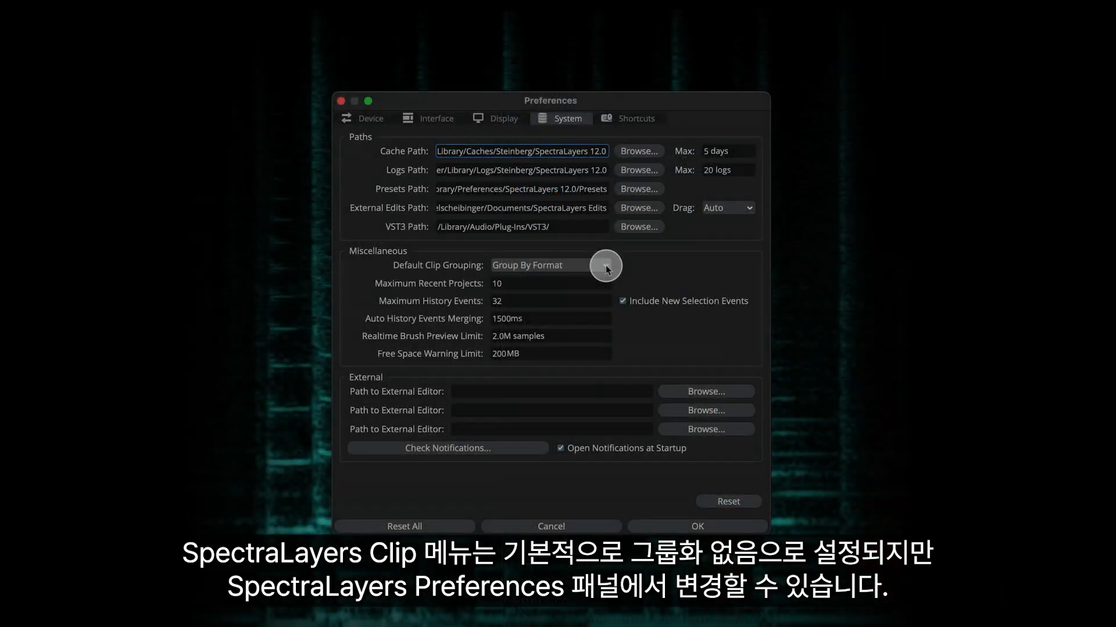
Check the default clip grouping preference, group the clips by track and select Track 2 in Cubase.
left_click(606, 268)
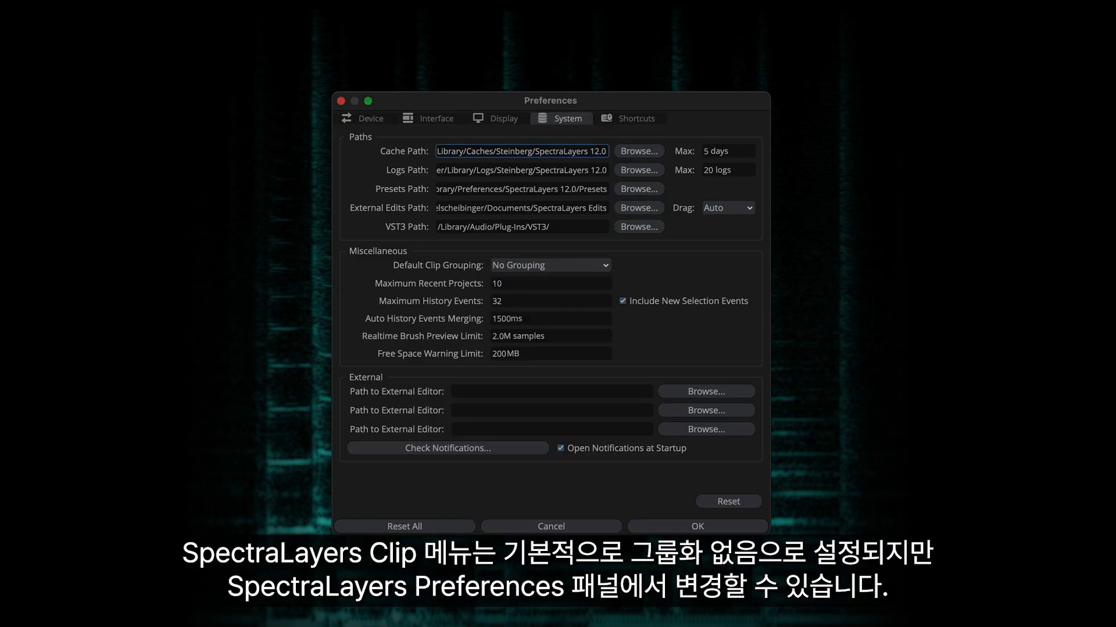
left_click(556, 194)
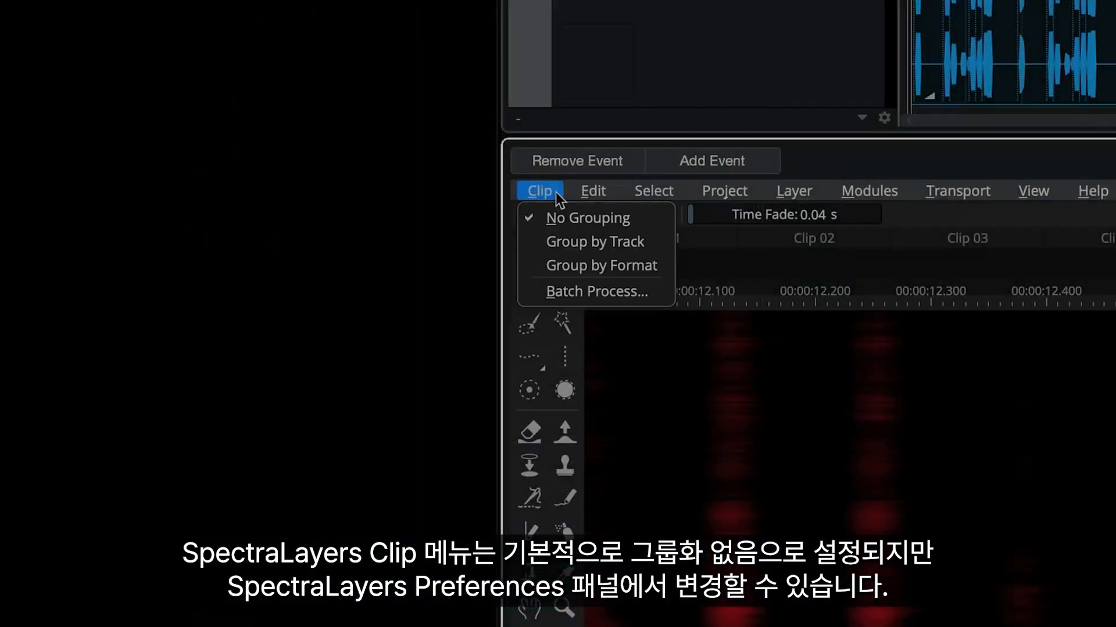
left_click(653, 242)
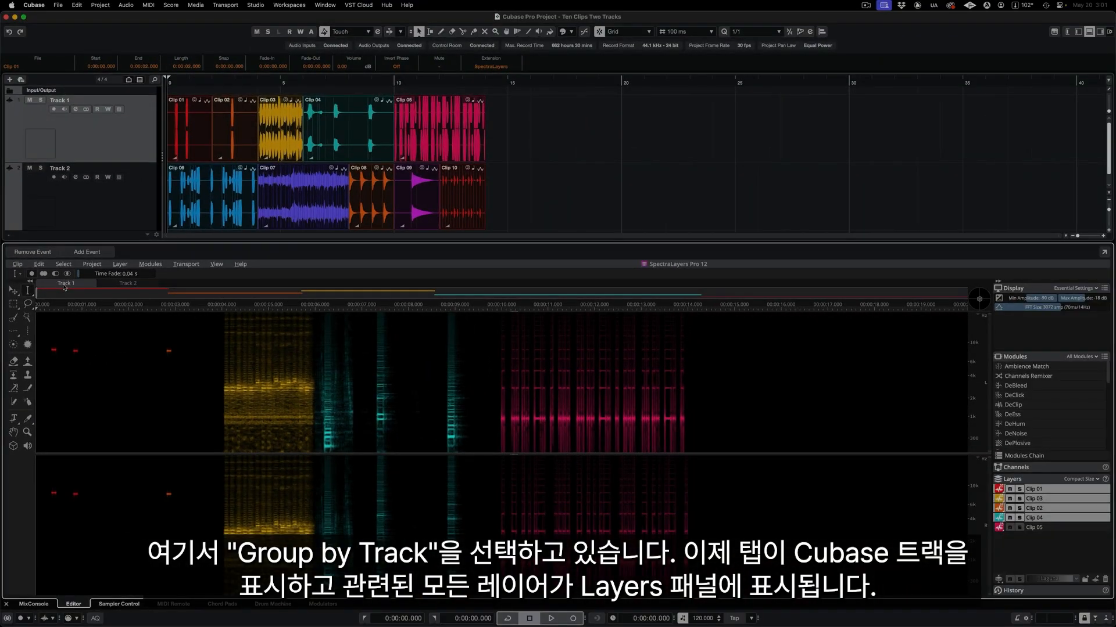
left_click(140, 202)
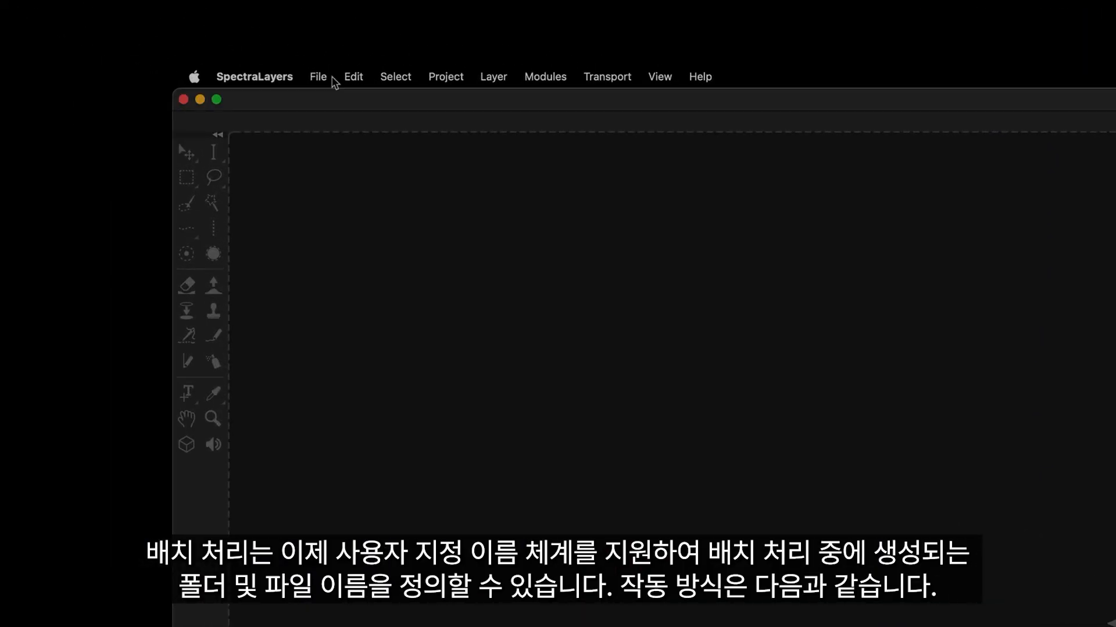
In SpectraLayers, open Batch Process and set its output folder to the Processed Files desktop folder.
left_click(332, 79)
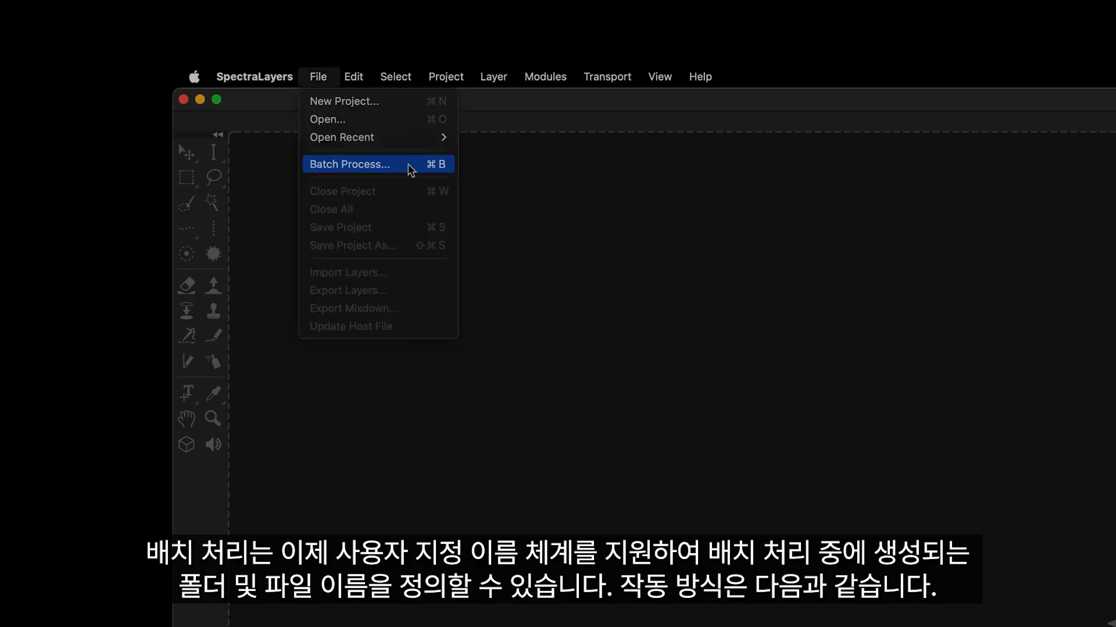
left_click(410, 167)
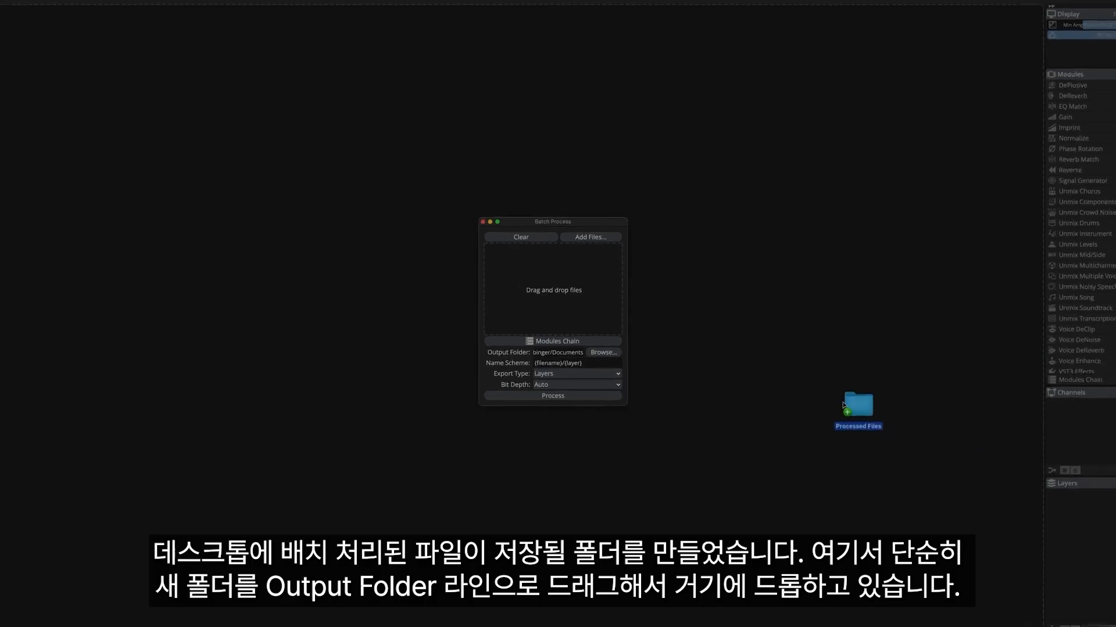
left_click_drag(830, 392, 575, 401)
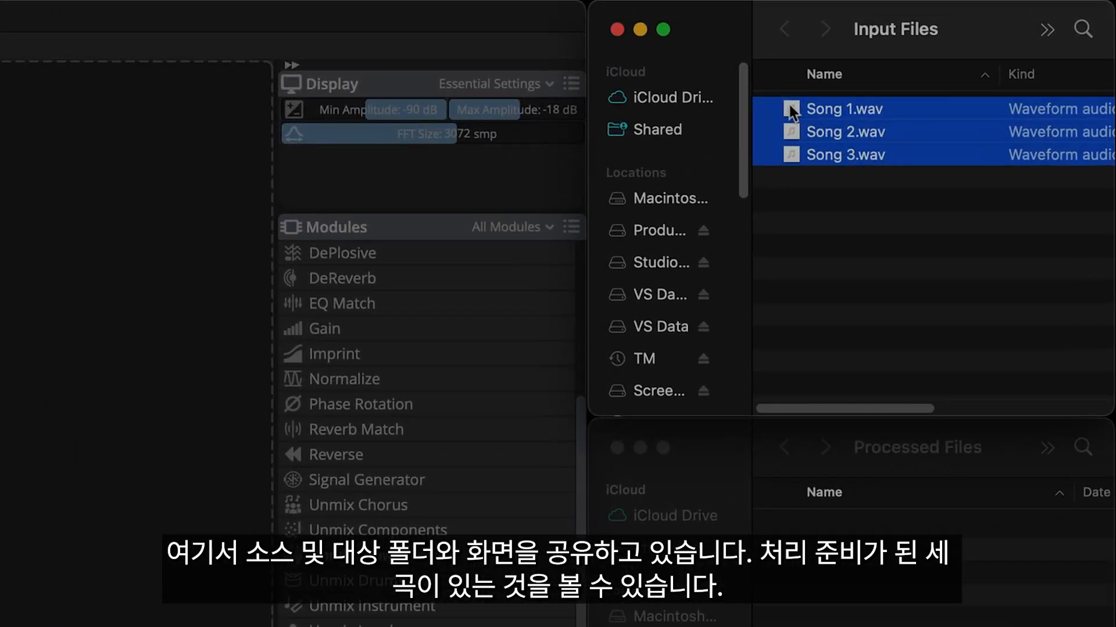
Batch process Song 1.wav, Song 2.wav and Song 3.wav with Unmix Song at Fast quality and expand the output song folders.
left_click_drag(789, 104, 421, 307)
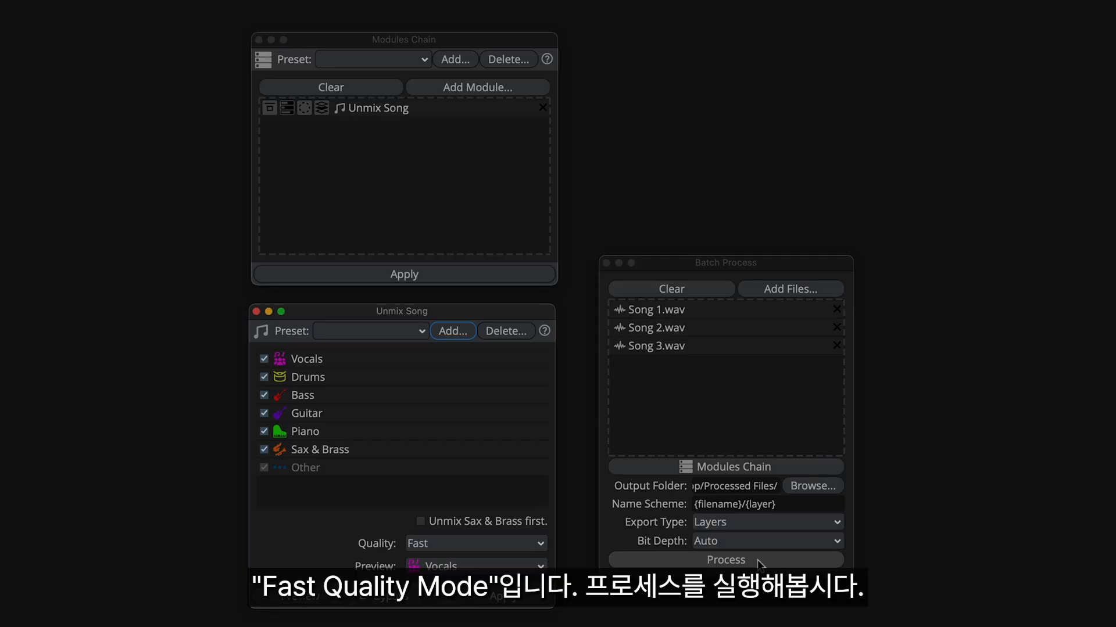
left_click(758, 561)
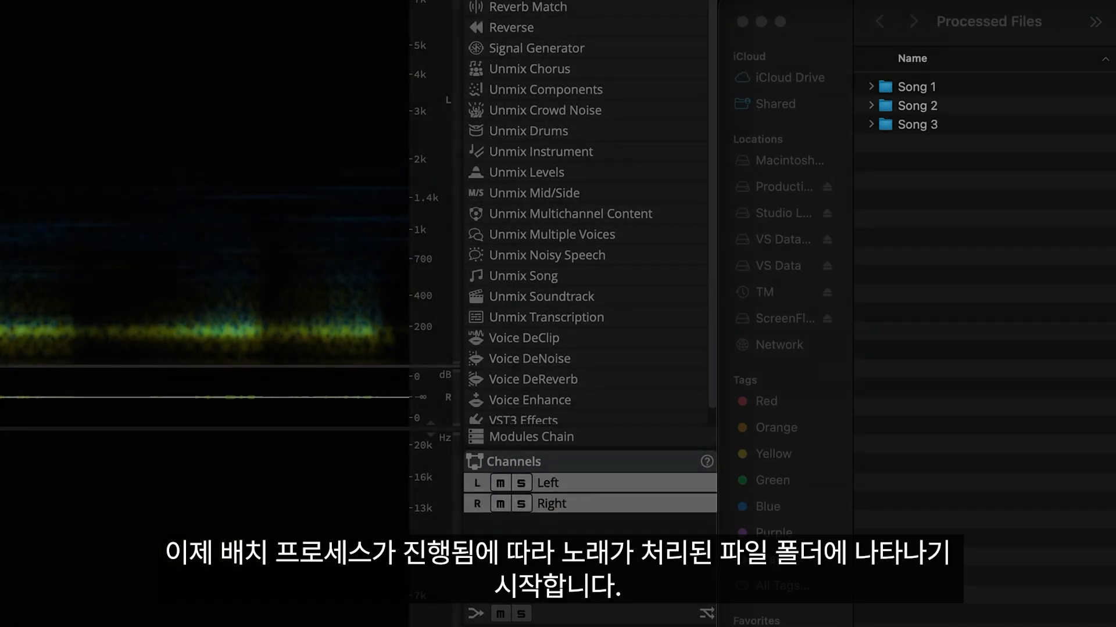
left_click(870, 87)
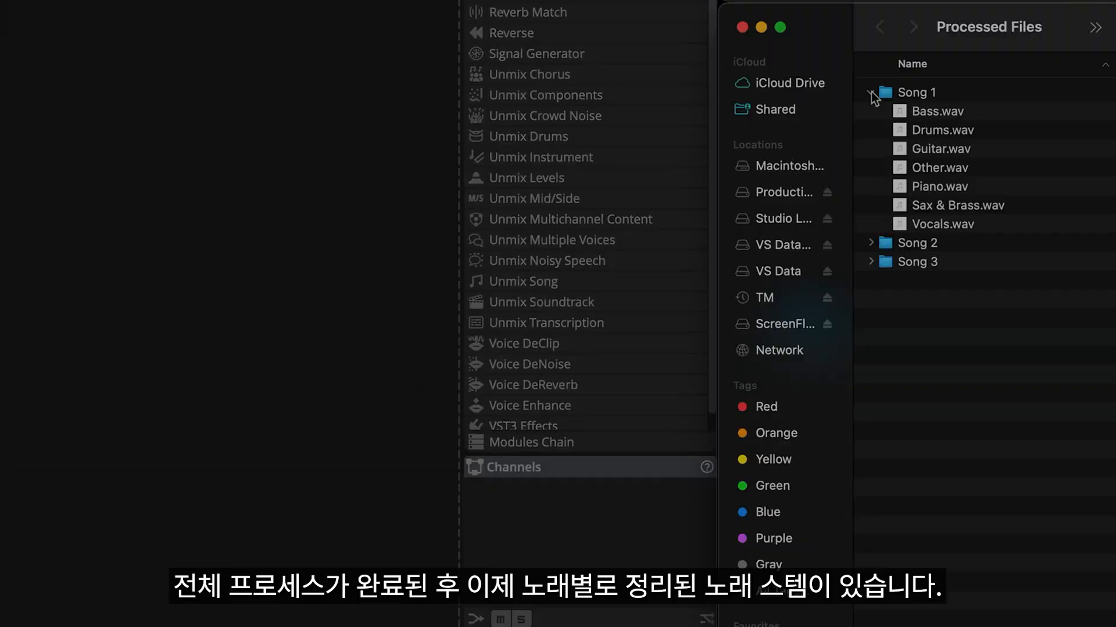
left_click(871, 242)
left_click(871, 393)
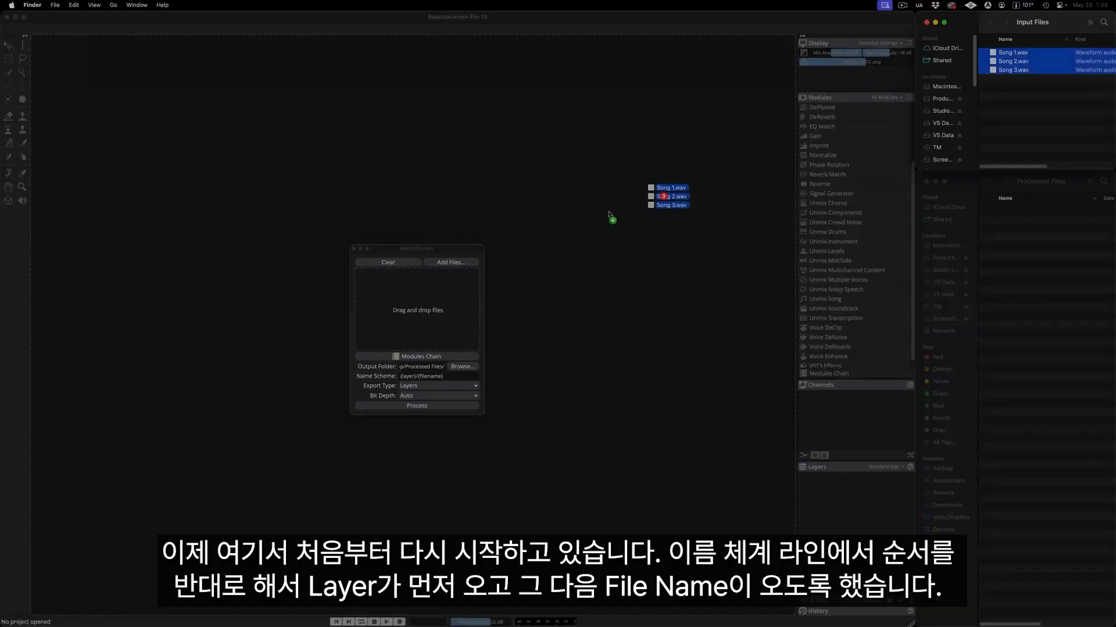
Add the three songs again, batch process them with the {layer}/{filename} name scheme and expand the output instrument folders.
left_click_drag(609, 215, 416, 308)
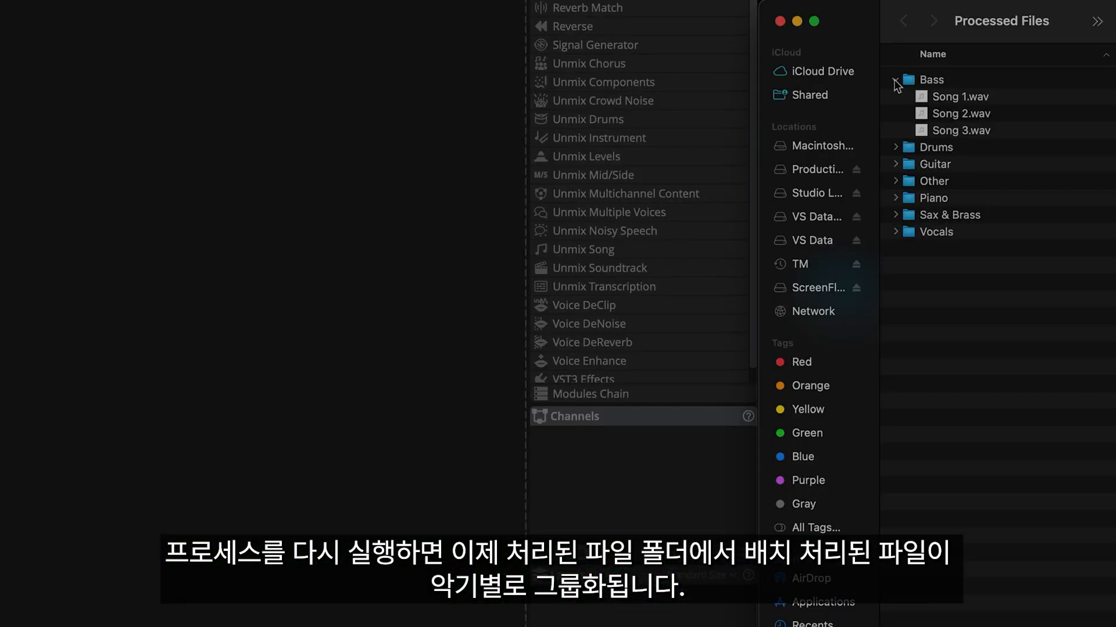
left_click(986, 246)
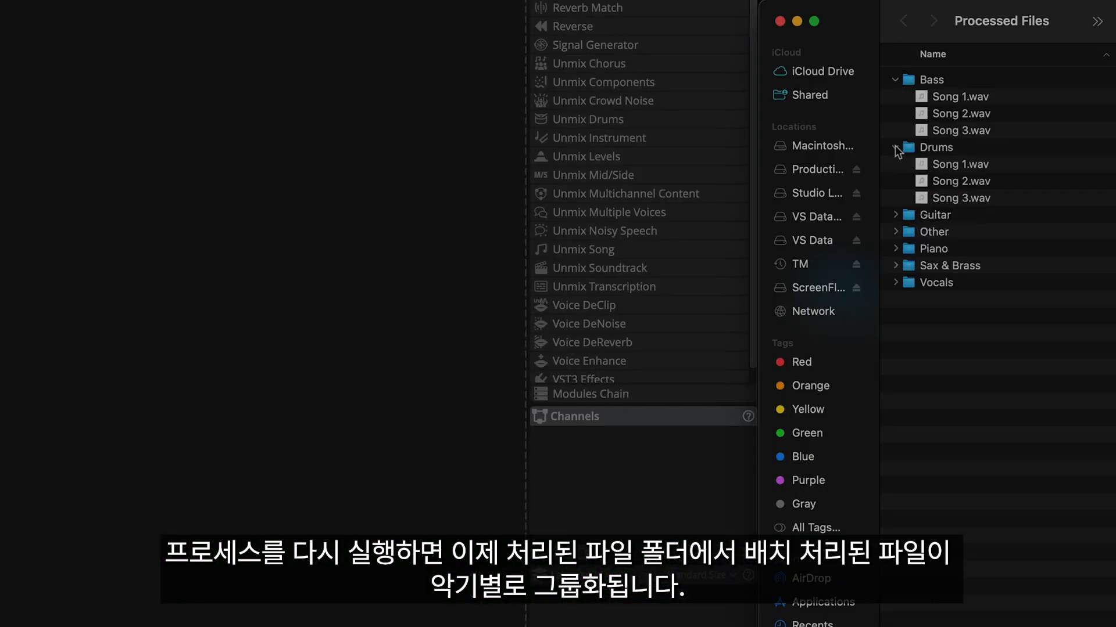
left_click(986, 281)
left_click(895, 282)
left_click(895, 350)
left_click(895, 418)
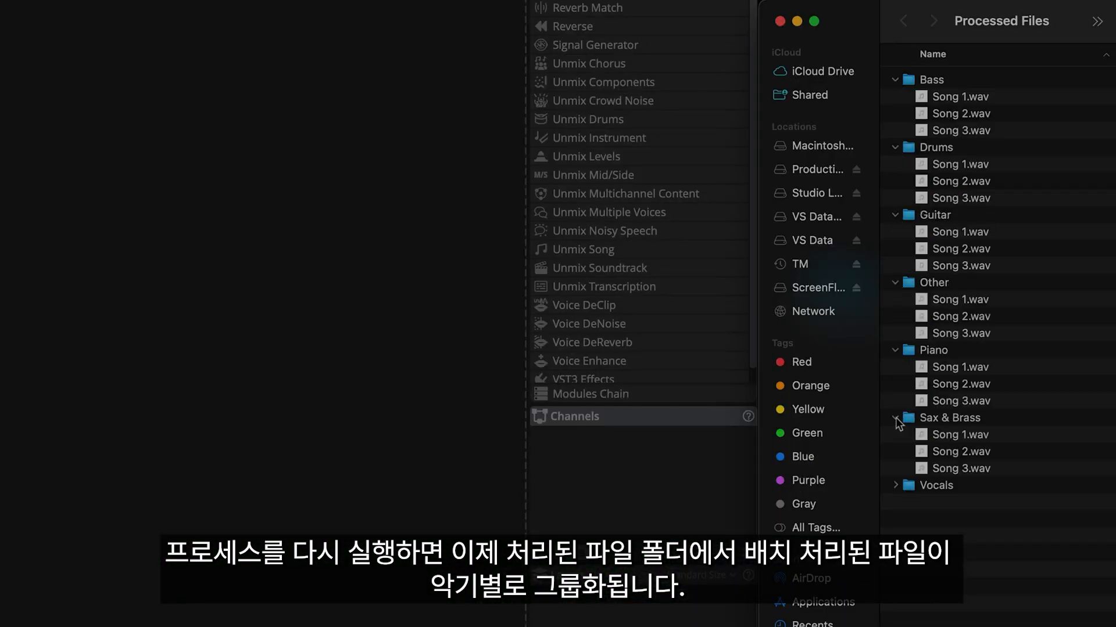
left_click(896, 485)
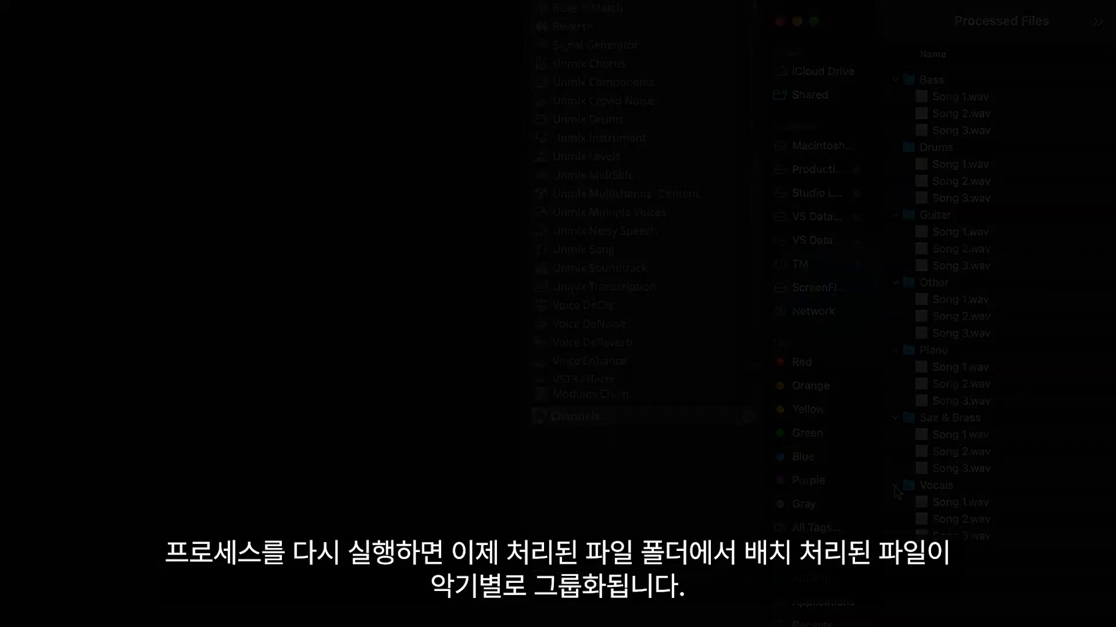